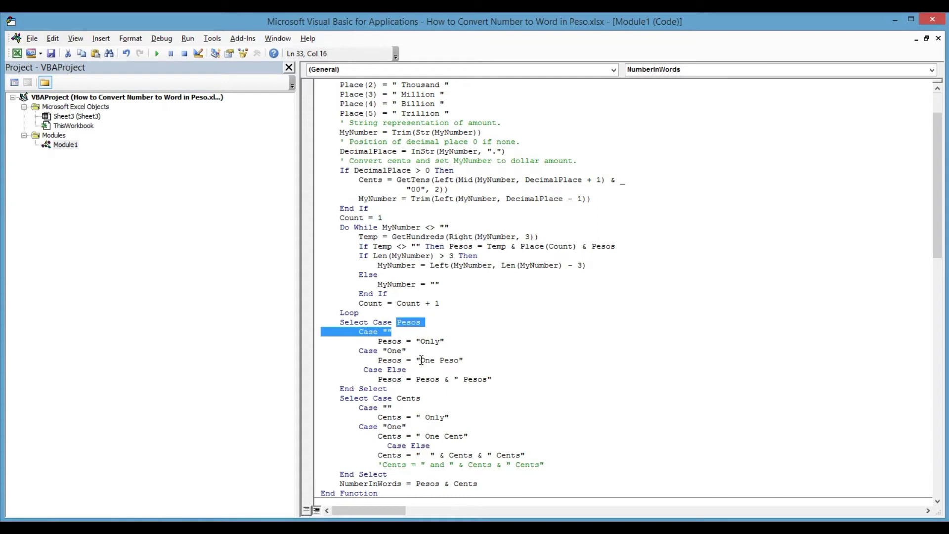
Examine the Select Case Pesos and Select Case Cents blocks in the NumberInWords function, including their "One" cases.
left_click_drag(421, 360, 452, 360)
left_click_drag(387, 351, 399, 354)
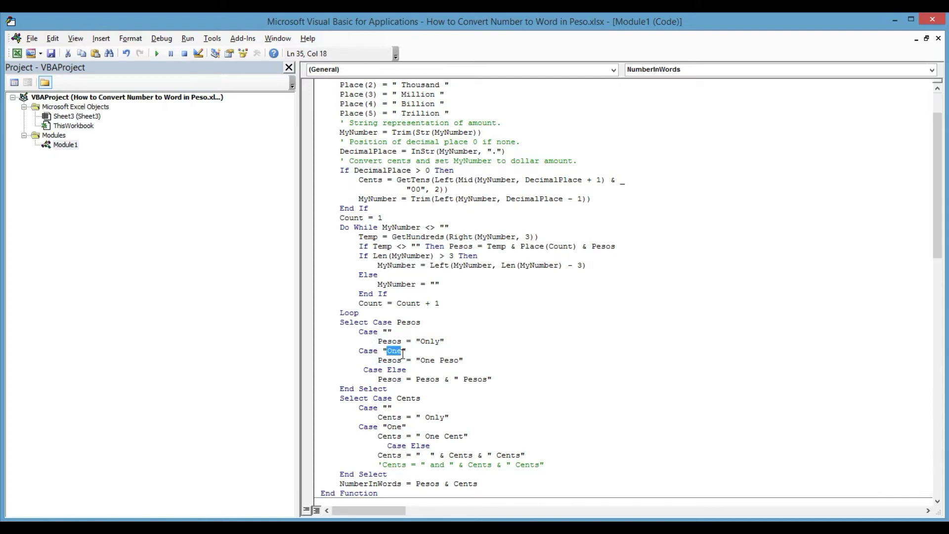
left_click(421, 361)
left_click_drag(436, 360, 450, 361)
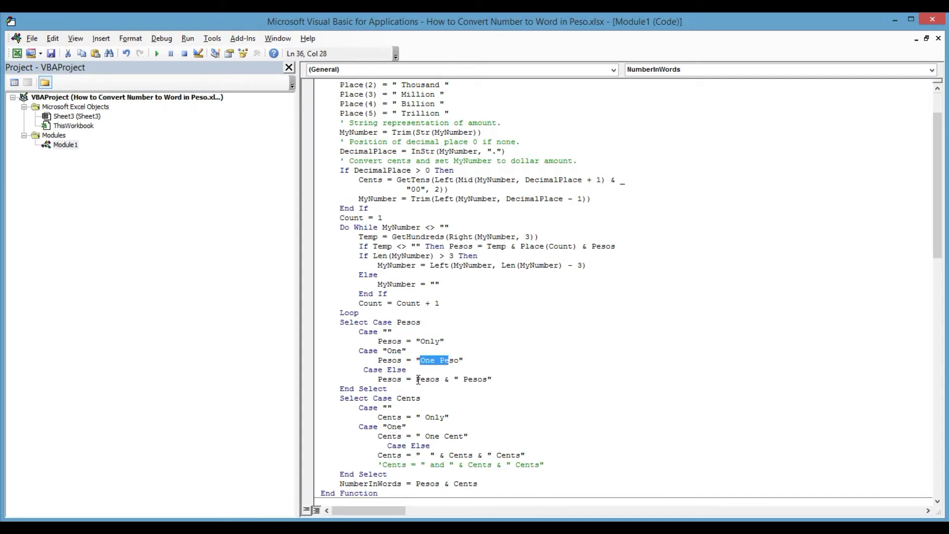
scroll(488, 385, "down", 1)
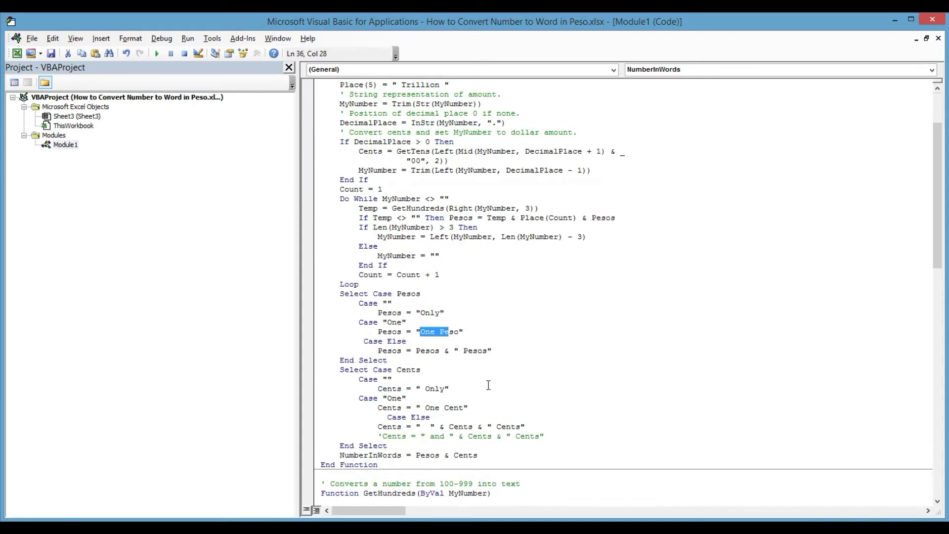
left_click(399, 372)
left_click_drag(400, 372, 428, 372)
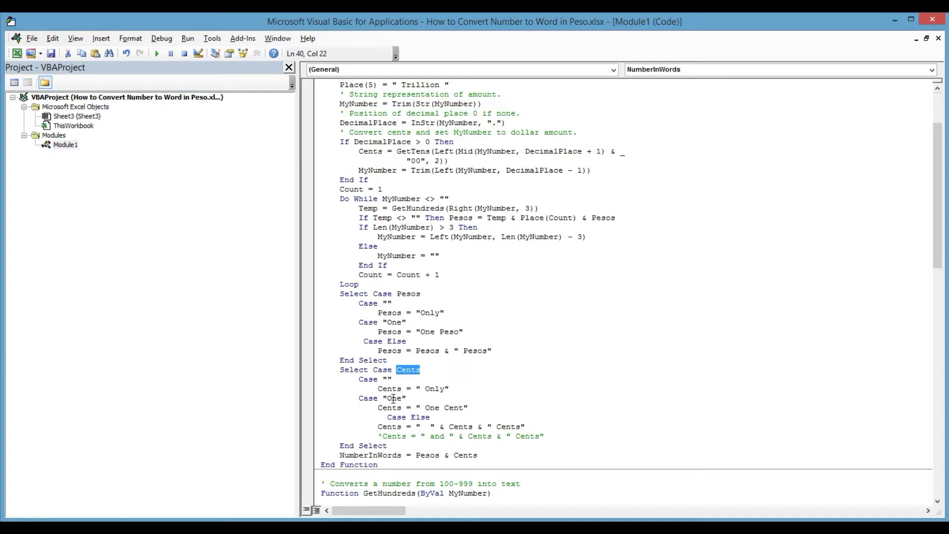
scroll(396, 400, "down", 2)
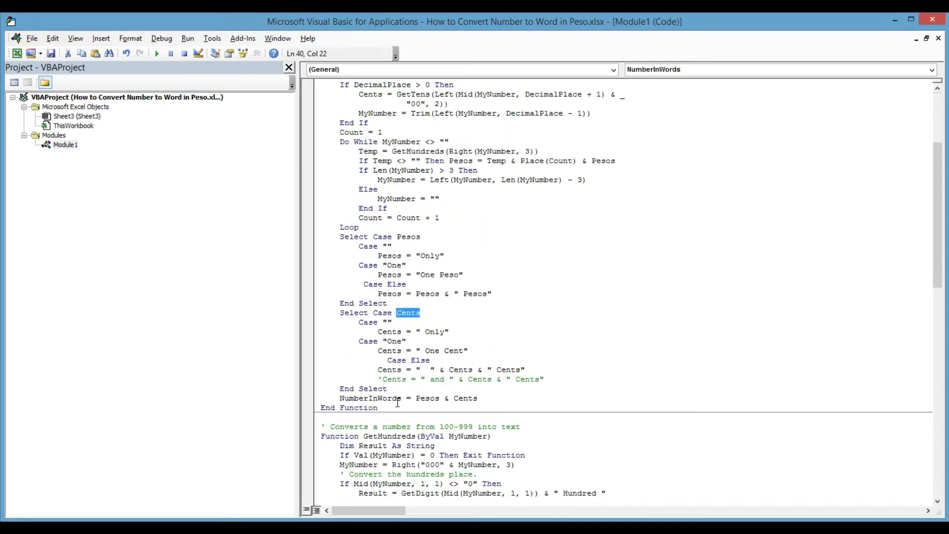
Examine where NumberInWords is declared and assigned its result, and review the GetHundreds and GetTens helper functions.
scroll(398, 401, "up", 5)
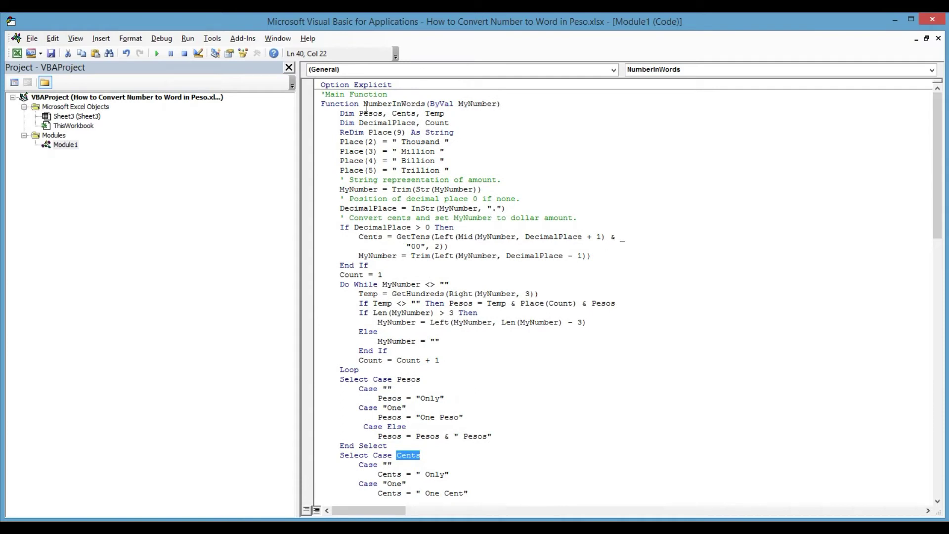
left_click_drag(364, 105, 430, 104)
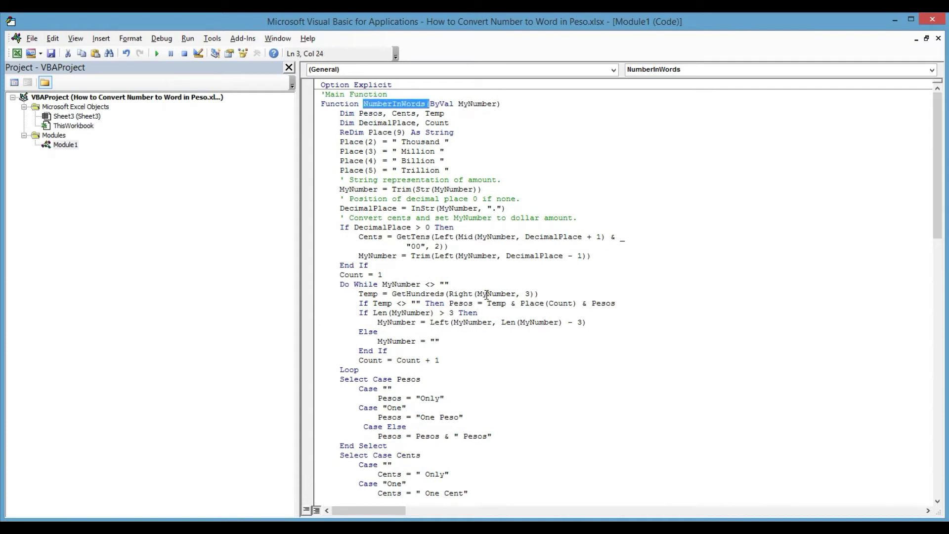
scroll(487, 294, "down", 2)
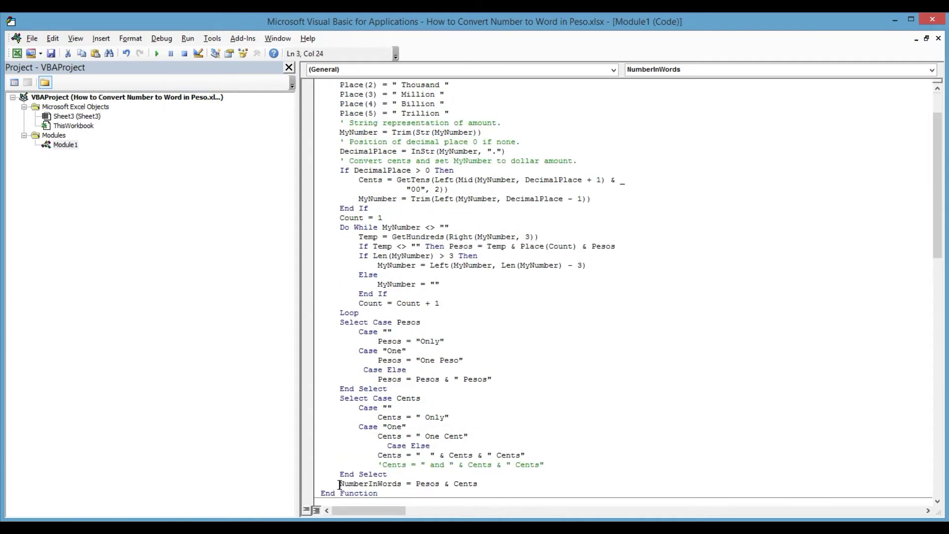
left_click_drag(340, 484, 404, 483)
left_click_drag(940, 184, 947, 293)
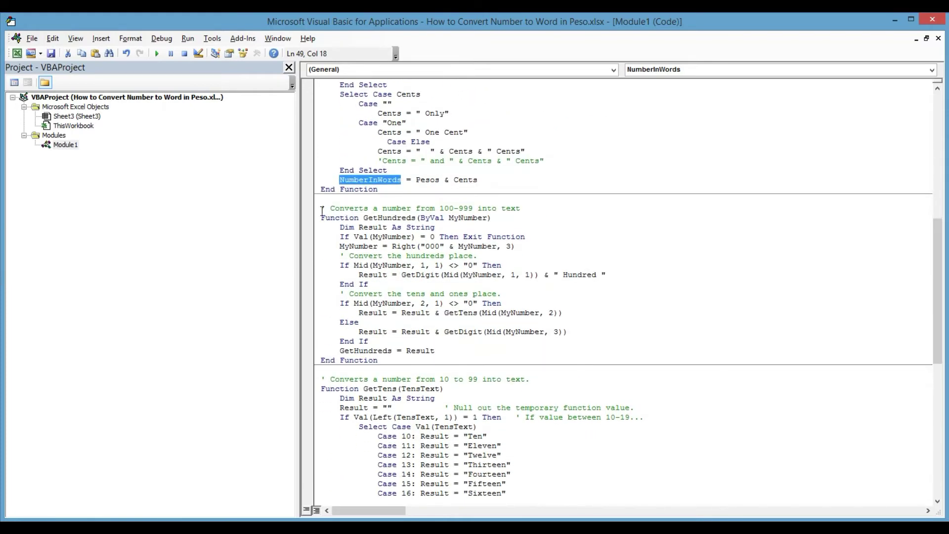
left_click_drag(322, 210, 359, 332)
left_click_drag(405, 445, 458, 494)
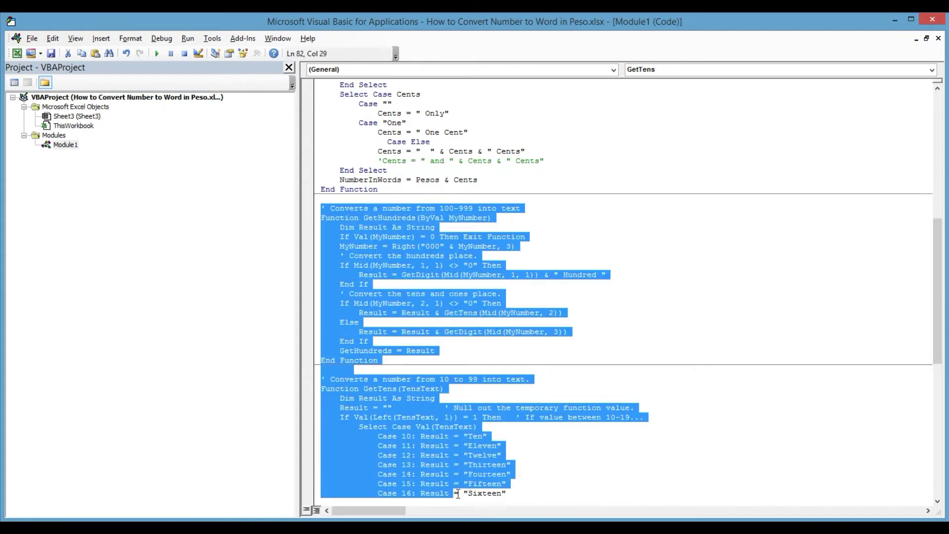
scroll(470, 420, "up", 5)
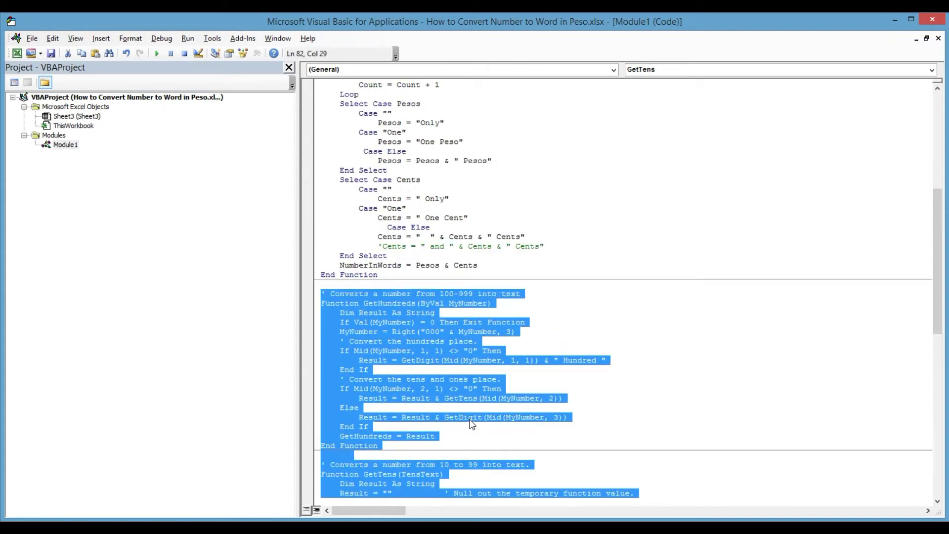
scroll(471, 389, "up", 1)
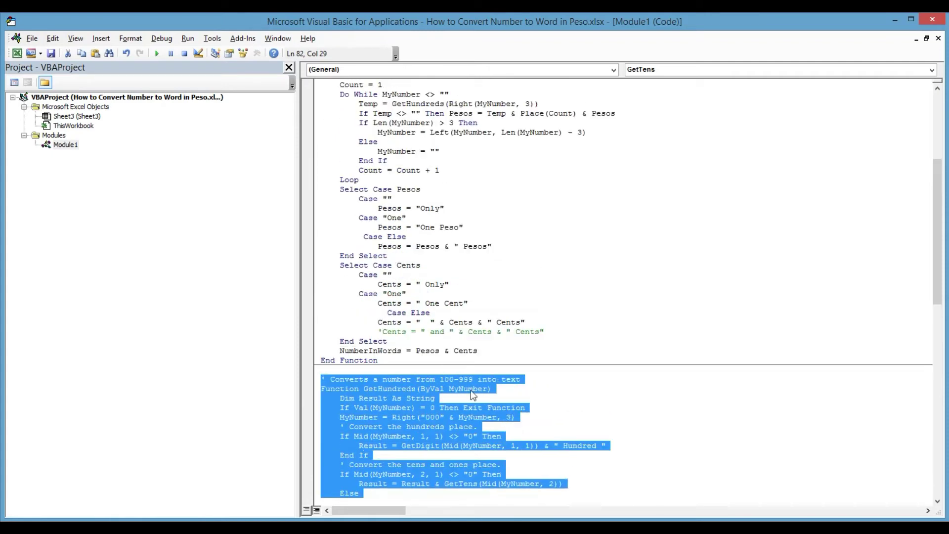
Review the module code from the NumberInWords declaration through the end of GetTens, highlighting that whole range.
left_click_drag(354, 150, 387, 199)
left_click_drag(487, 338, 488, 340)
scroll(487, 340, "up", 2)
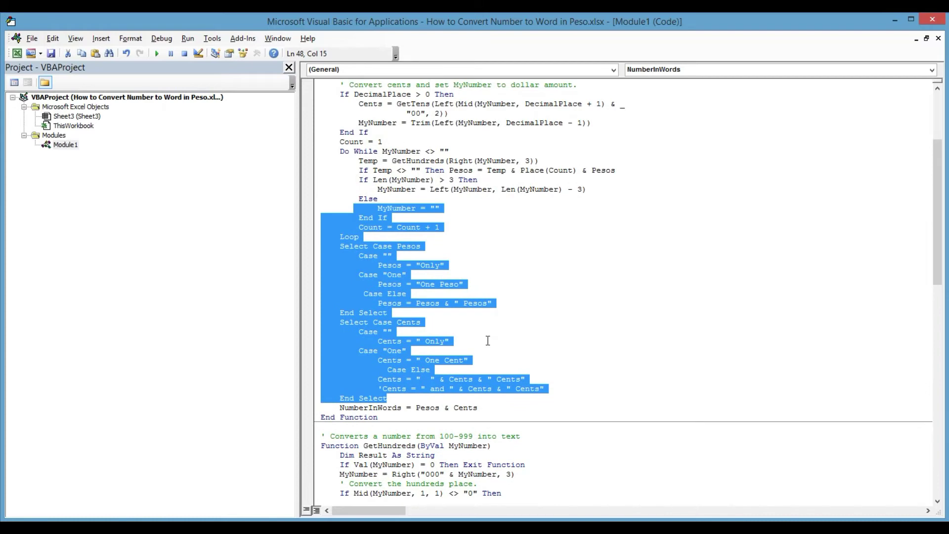
scroll(488, 340, "up", 2)
scroll(487, 340, "up", 3)
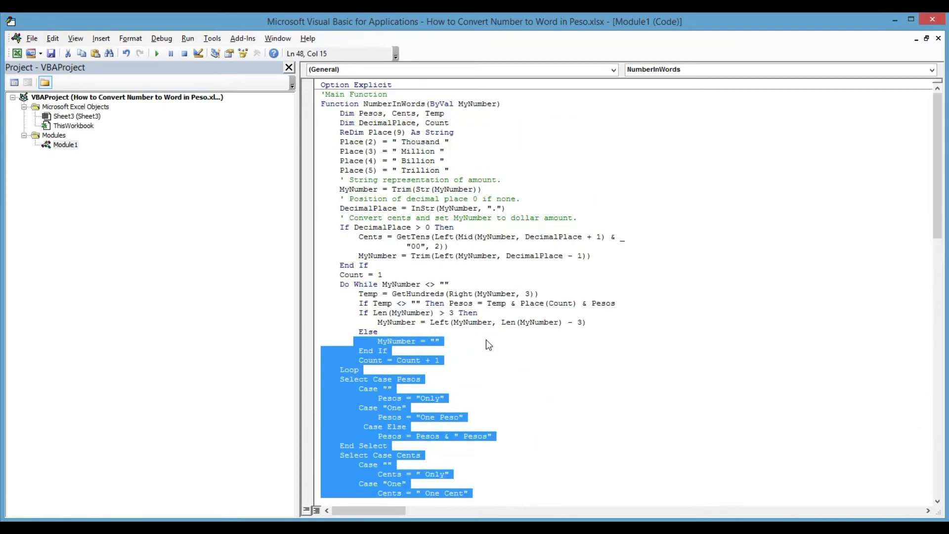
left_click(482, 128)
left_click_drag(321, 102, 448, 417)
left_click_drag(463, 472, 376, 494)
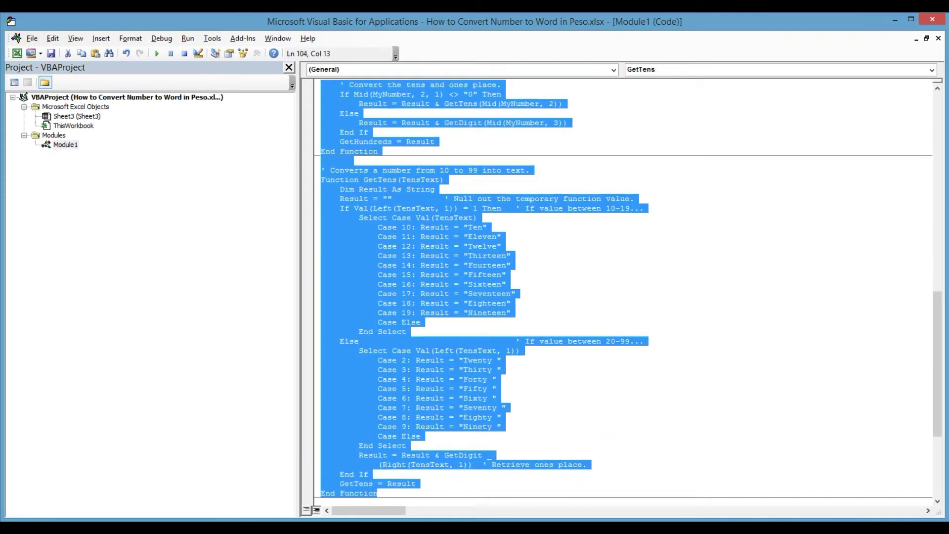
Switch to Number to word source.txt in Notepad and examine the Ablebits.com article title, author credit and source URL at its beginning.
key("alt+Tab")
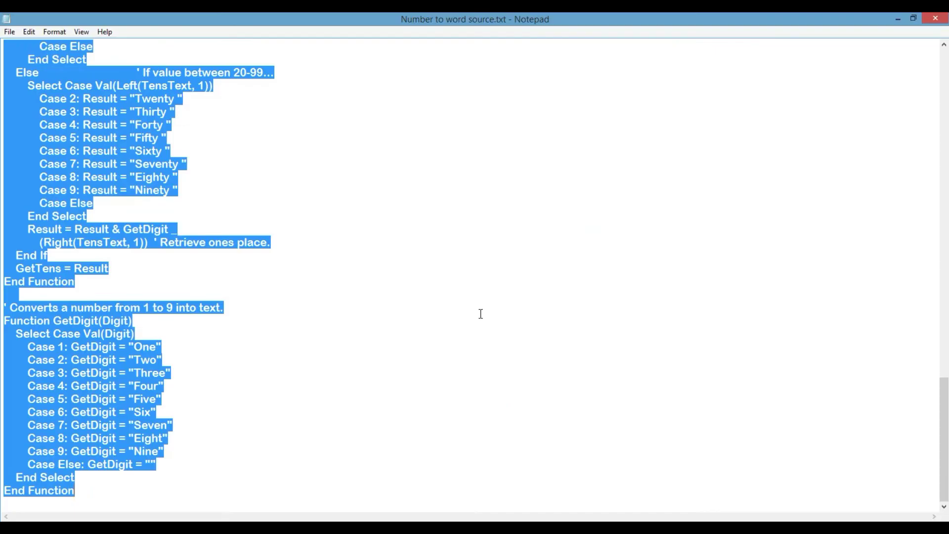
left_click(373, 107)
scroll(373, 108, "up", 20)
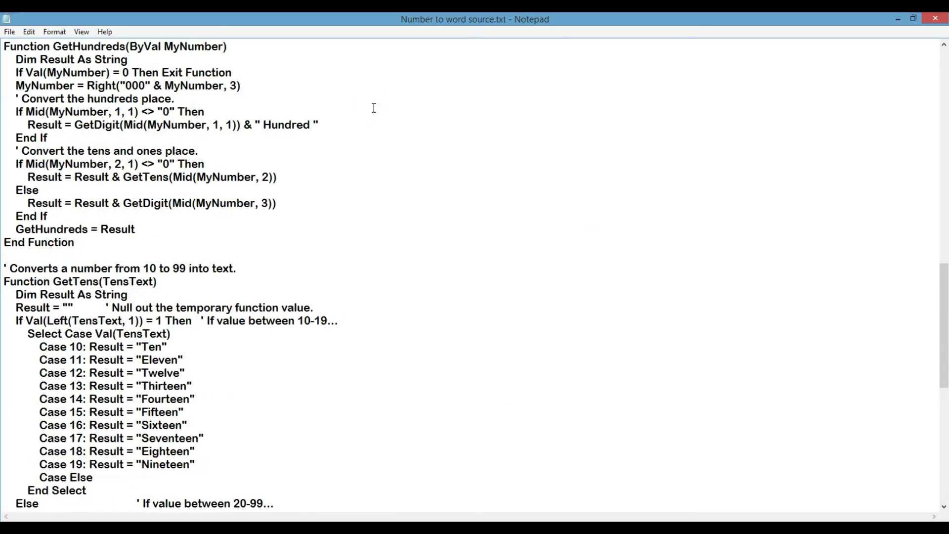
scroll(374, 108, "up", 2)
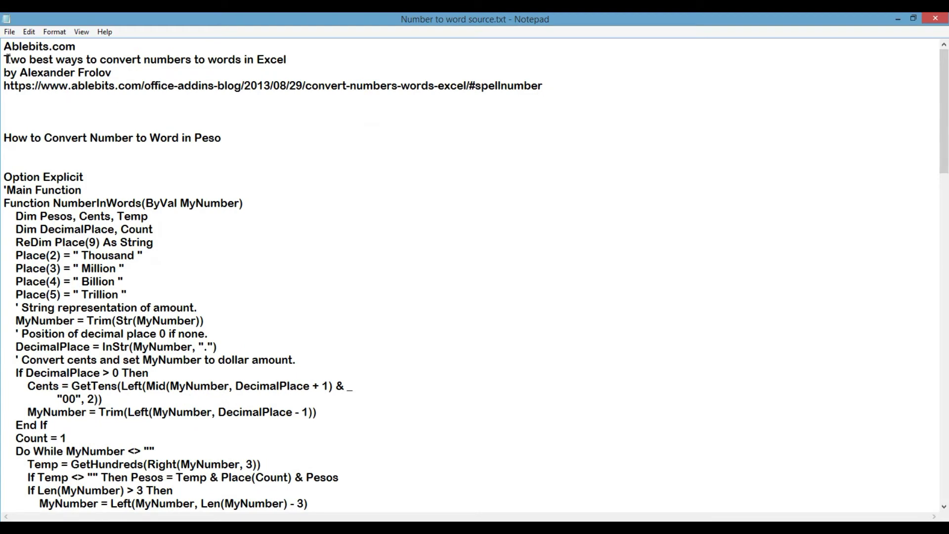
left_click_drag(4, 47, 85, 91)
left_click(85, 91)
left_click_drag(6, 86, 366, 86)
left_click(546, 86)
key("shift+Home")
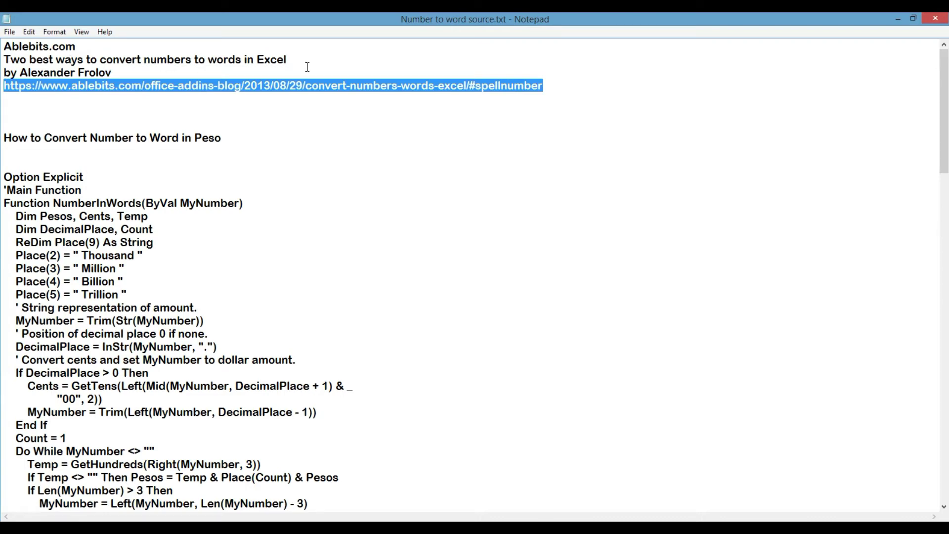
left_click(126, 72)
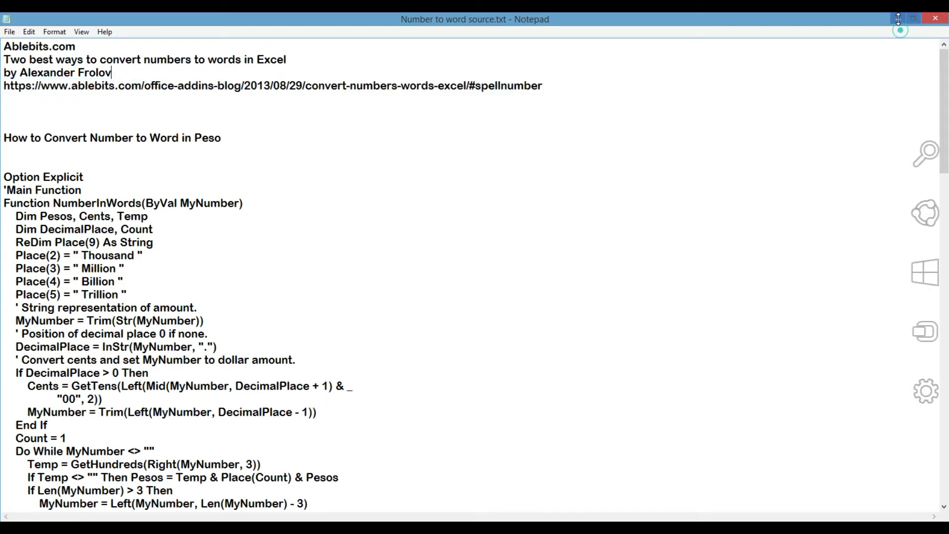
Leave the source text file, return to the Visual Basic editor and go back to the beginning of the Module1 code.
left_click(934, 19)
key("ctrl+a")
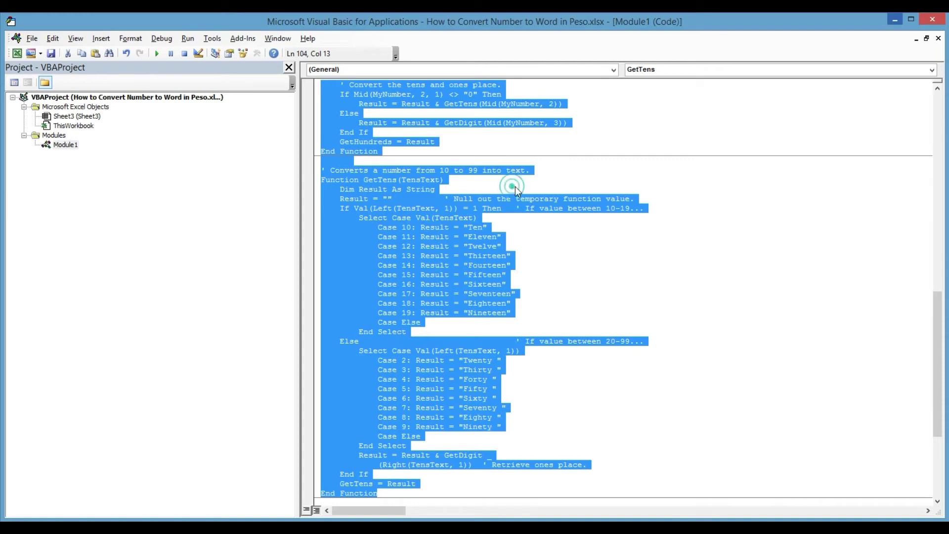
scroll(515, 190, "up", 10)
left_click(533, 124)
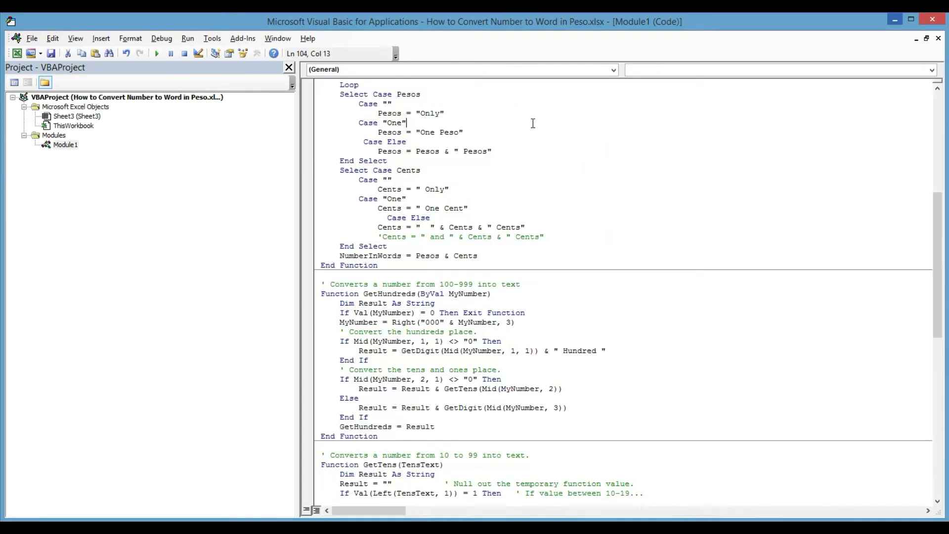
scroll(533, 123, "up", 10)
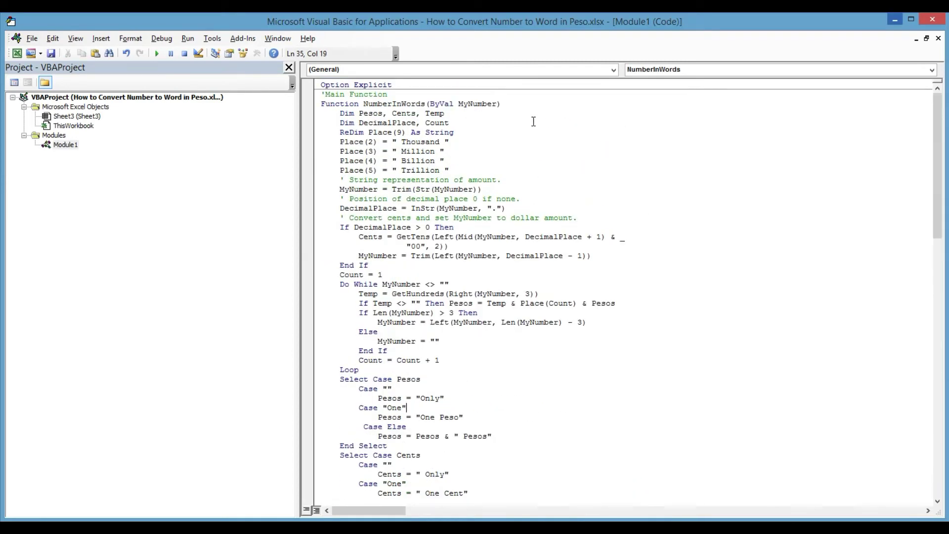
Save the workbook to the Desktop as How to Convert Number to Word in Peso.xlsm, using the Excel Macro-Enabled Workbook format.
left_click(52, 54)
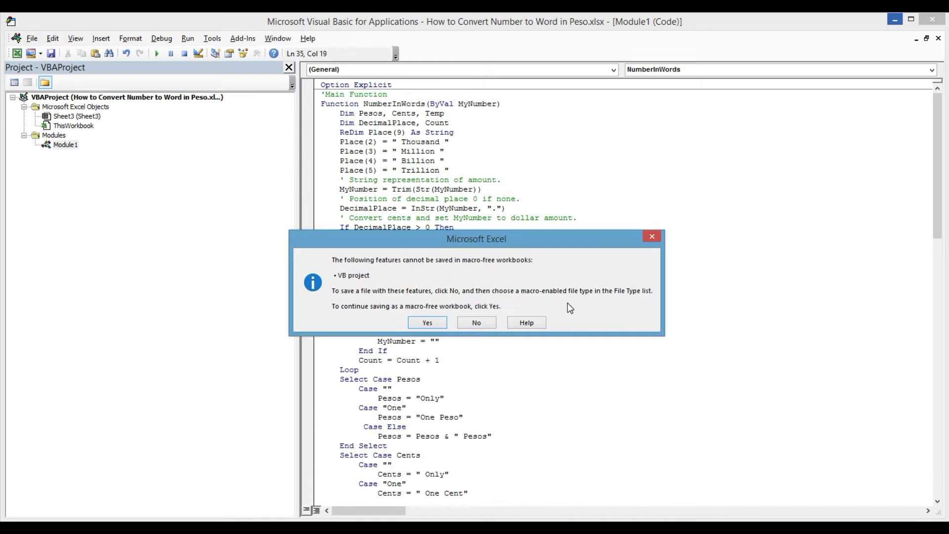
left_click(476, 323)
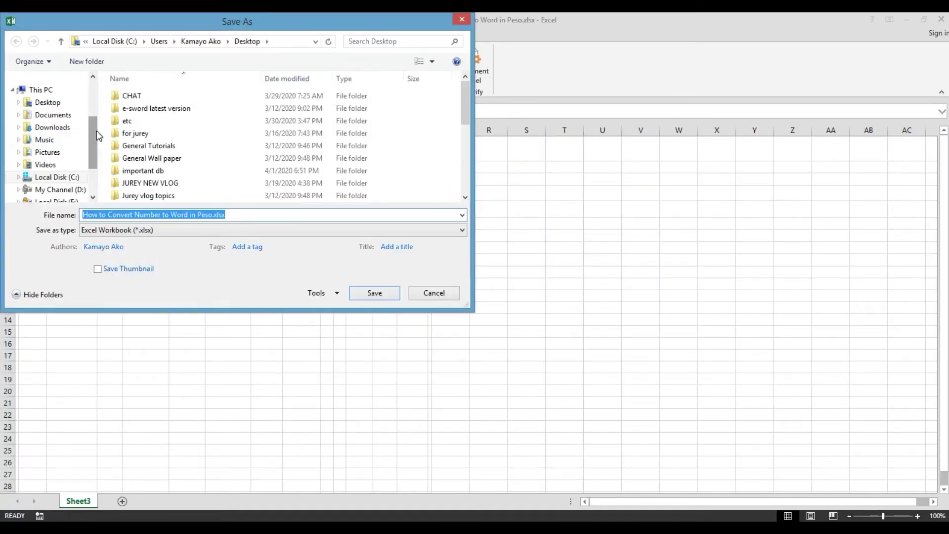
left_click(93, 88)
left_click(41, 121)
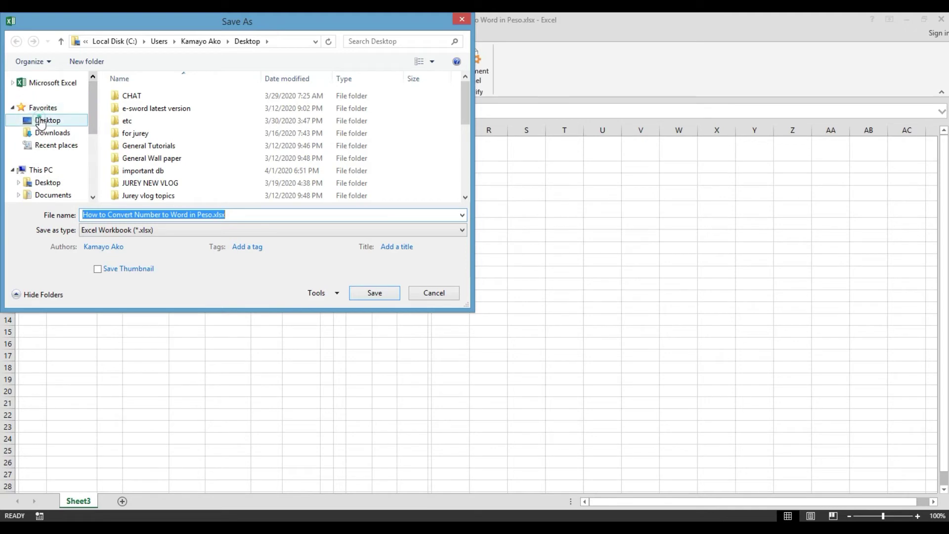
left_click(41, 121)
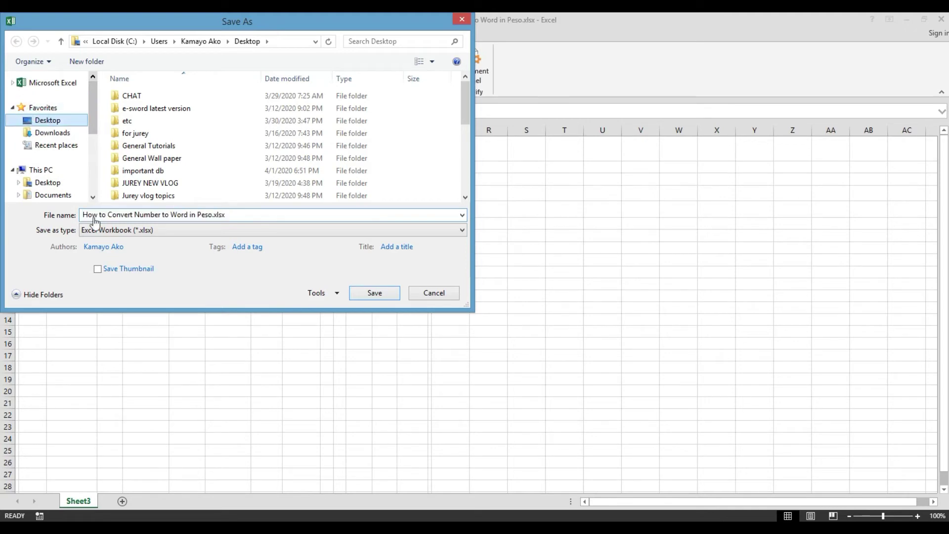
left_click(160, 231)
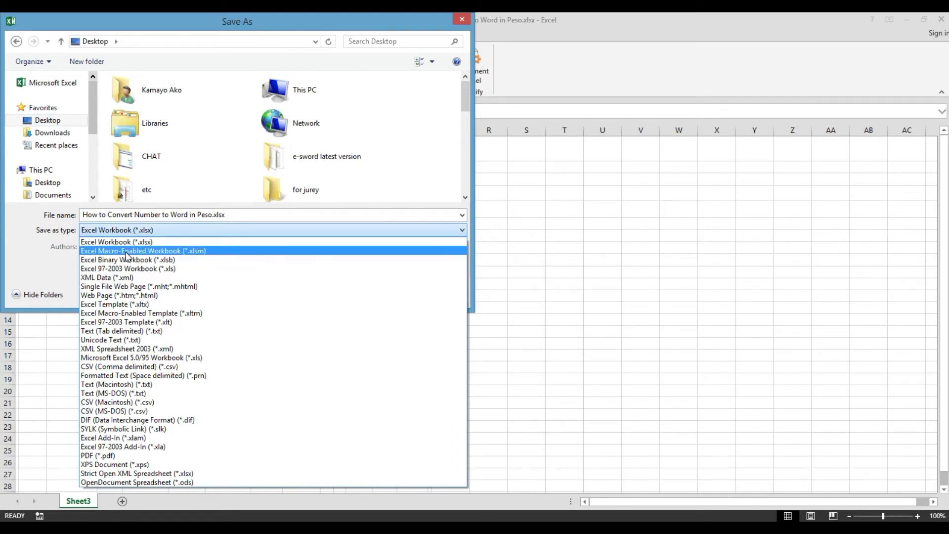
left_click(126, 251)
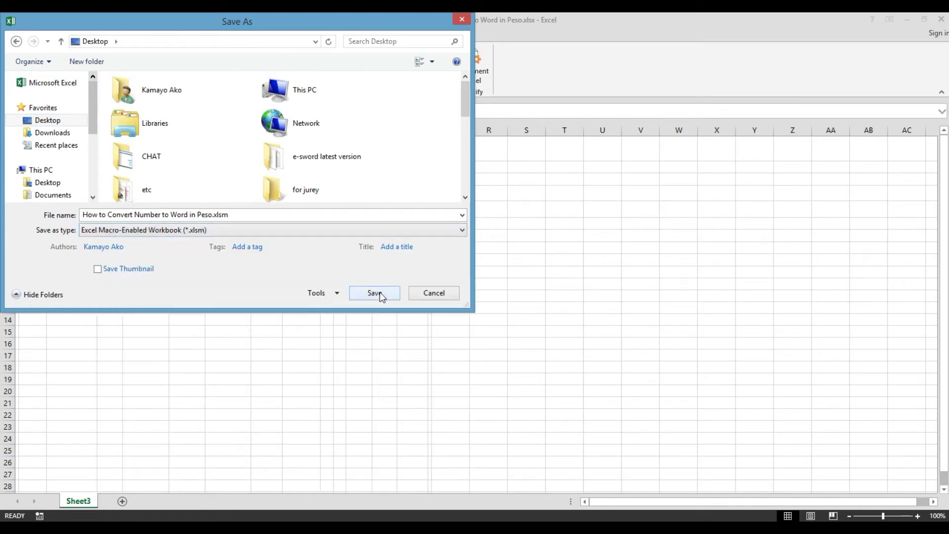
left_click(380, 293)
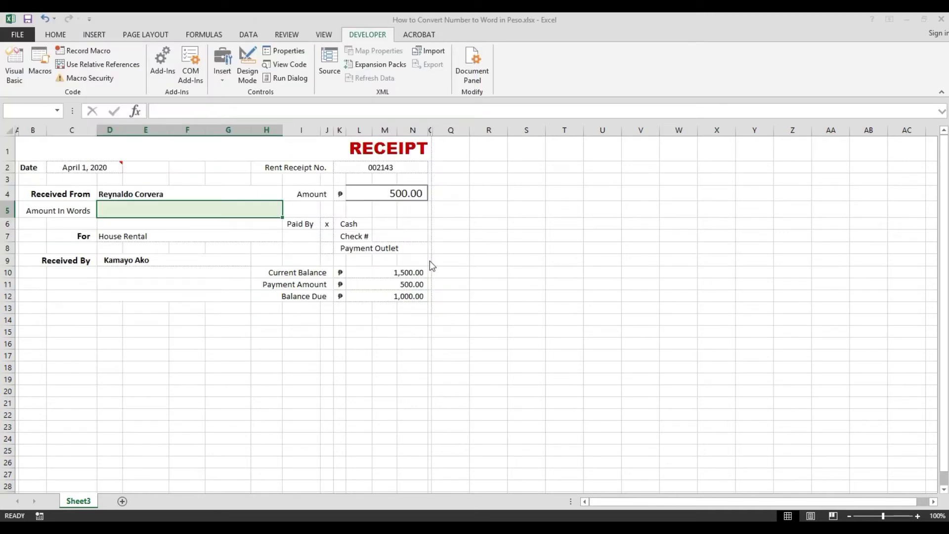
Close the workbook, move the new .xlsm file beside the source text file on the desktop, and open it in Excel.
left_click(941, 18)
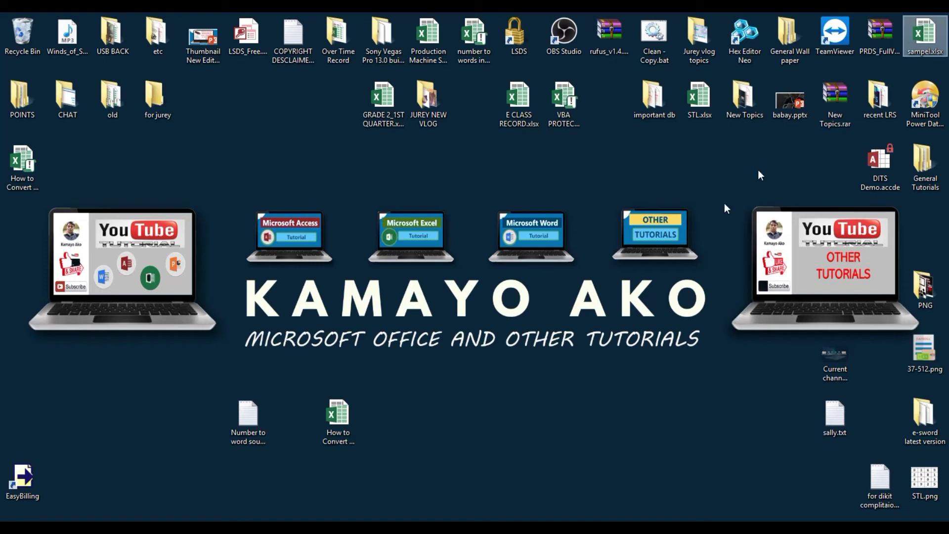
left_click_drag(26, 185, 137, 411)
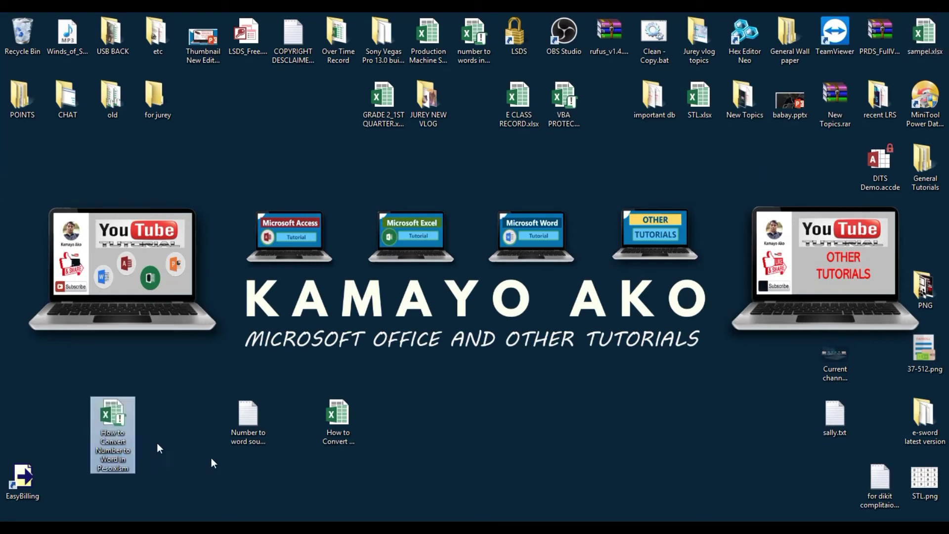
double_click(109, 429)
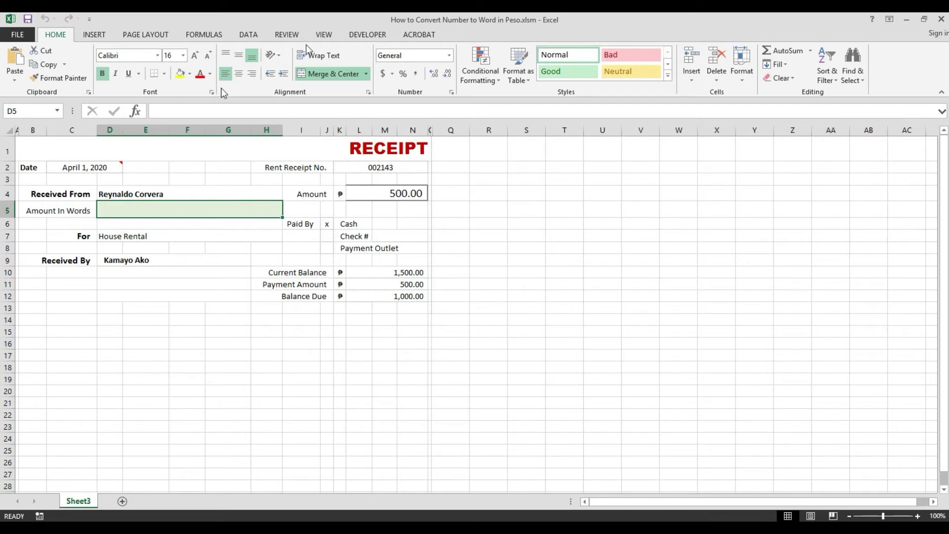
Open the Visual Basic editor from the reopened receipt workbook to show the Module1 code.
left_click(368, 35)
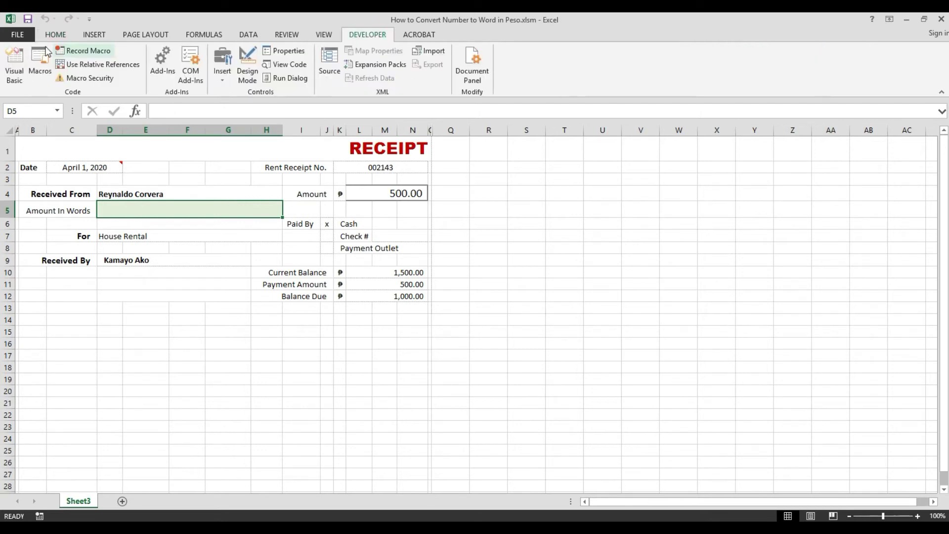
left_click(14, 74)
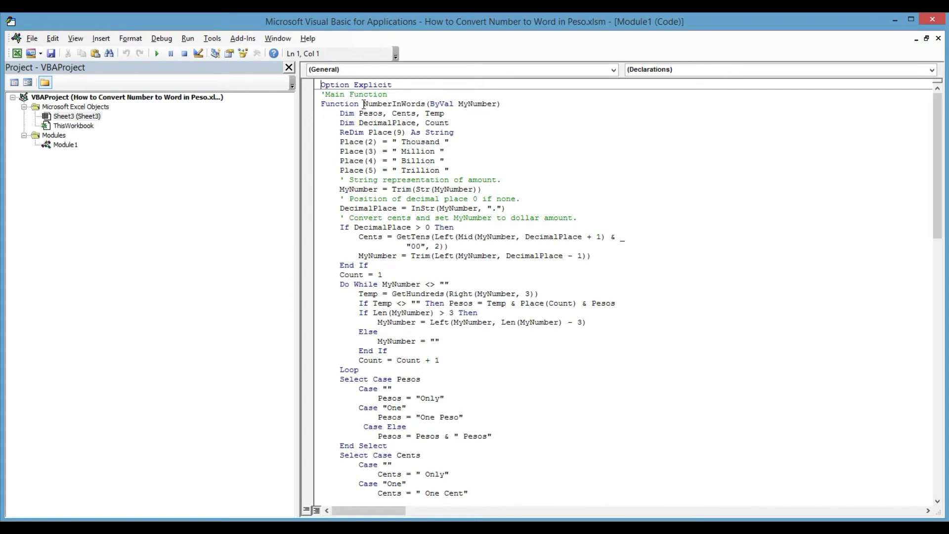
Highlight the function name NumberInWords in the Module1 code and return to the receipt worksheet.
left_click(364, 103)
left_click_drag(364, 105, 426, 105)
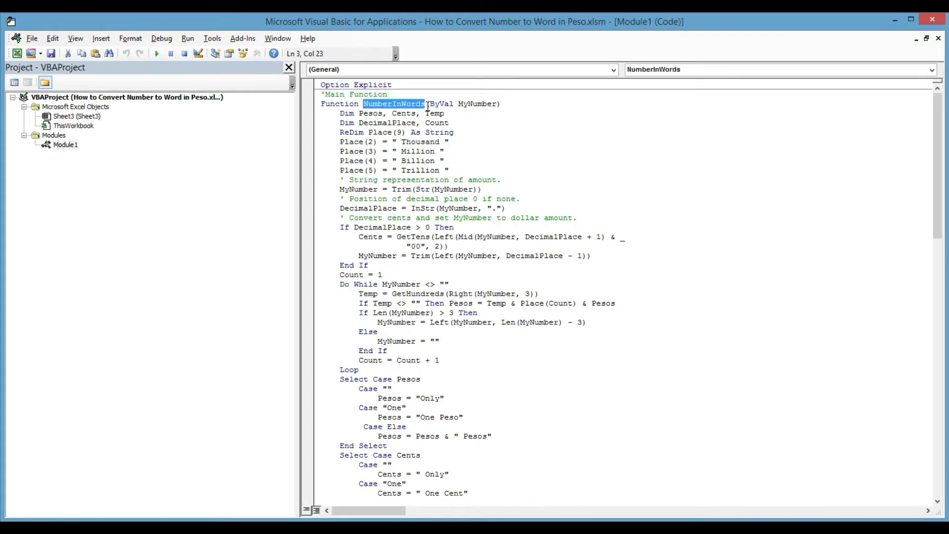
left_click(924, 21)
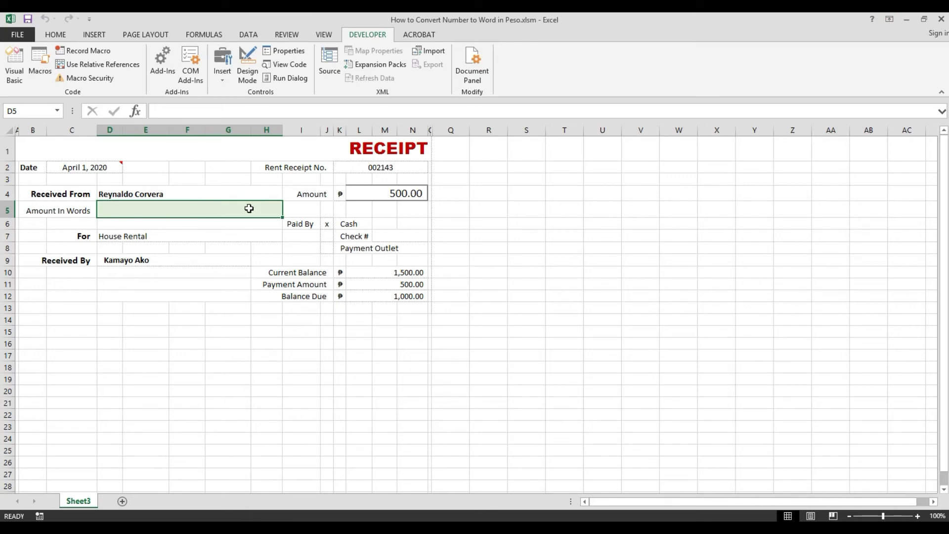
Start an IF formula in the Amount In Words cell D5 that returns "No Payment" when L4 equals "".
type("=")
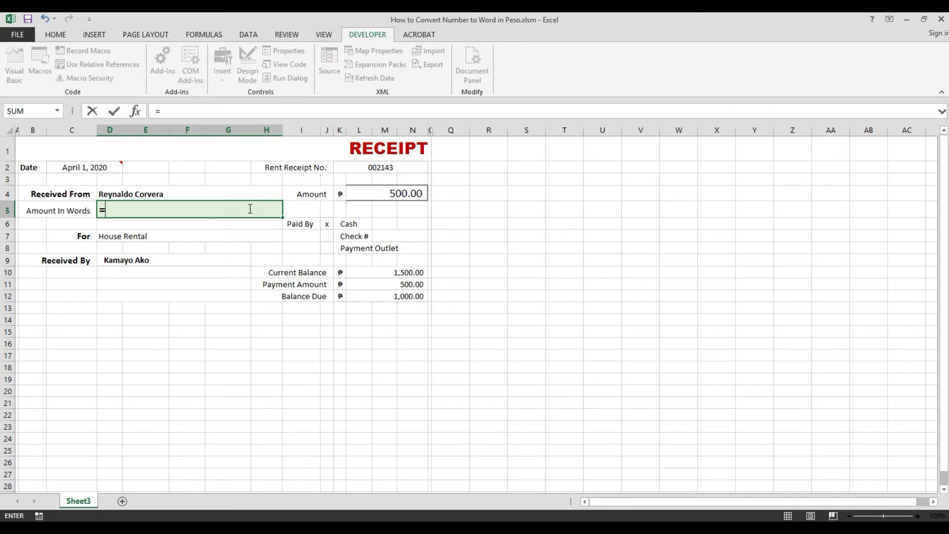
type("if")
key("Tab")
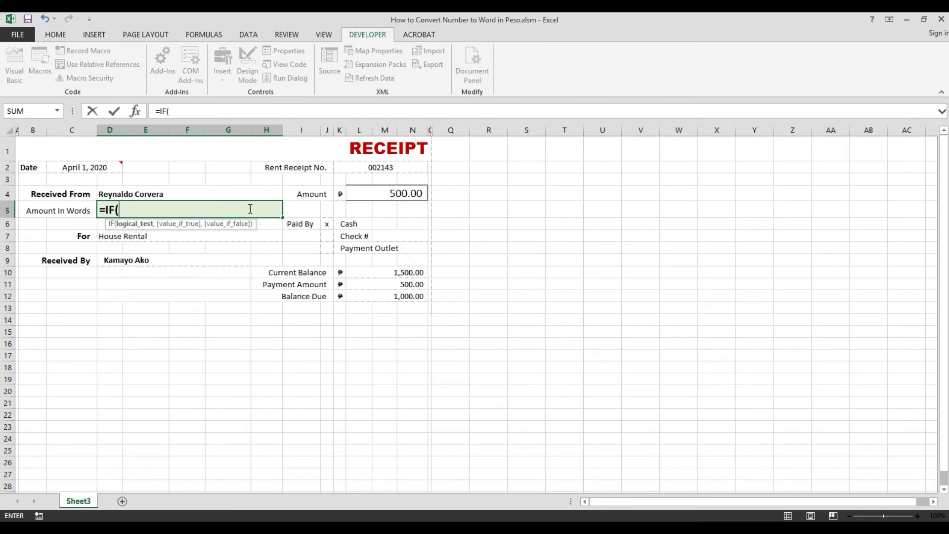
left_click(385, 191)
type("=\"")
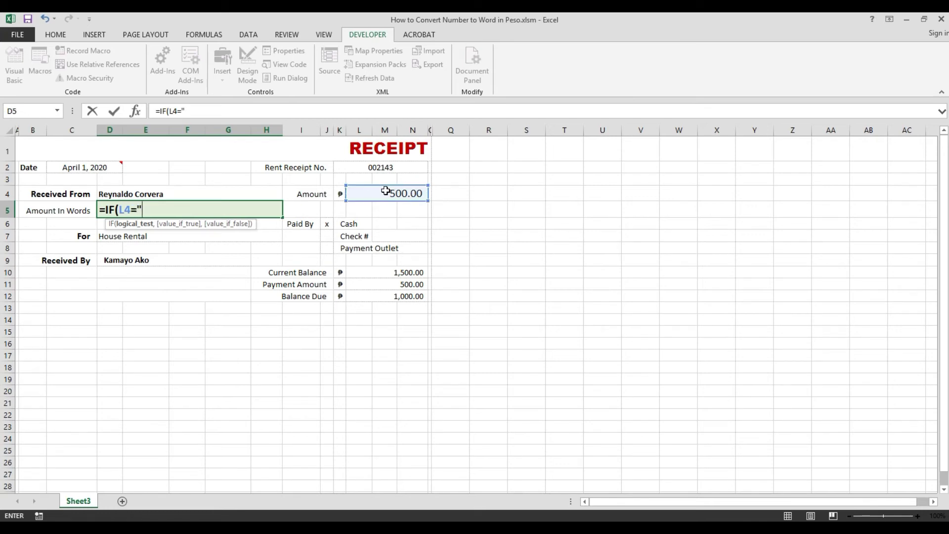
type("\",")
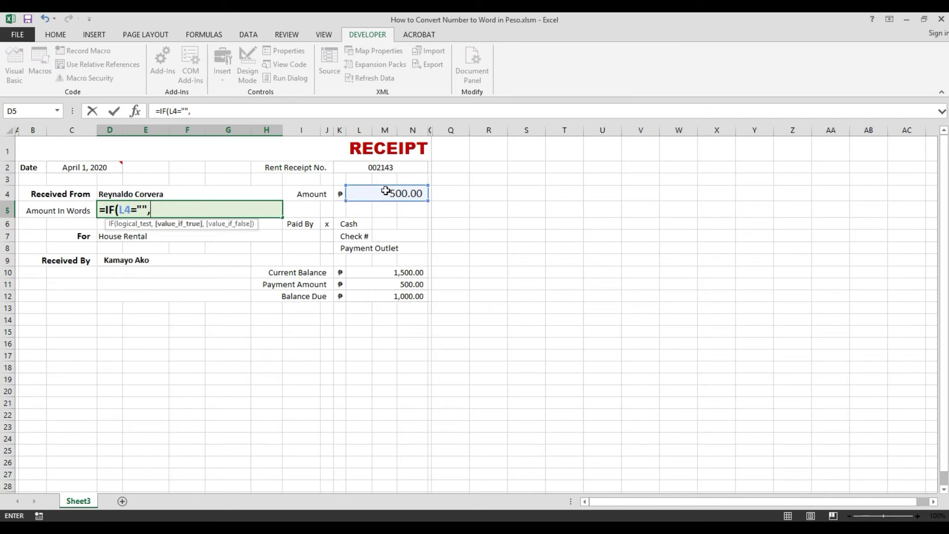
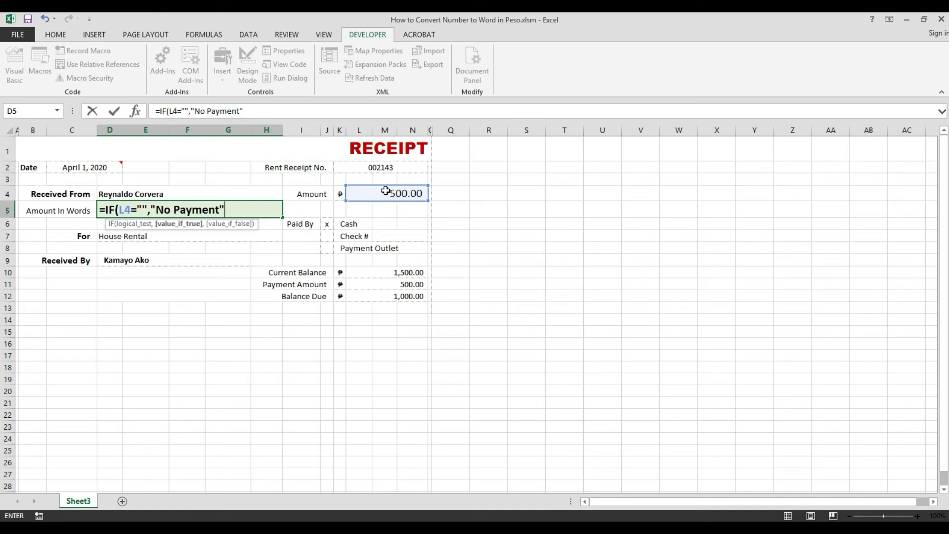
type(",")
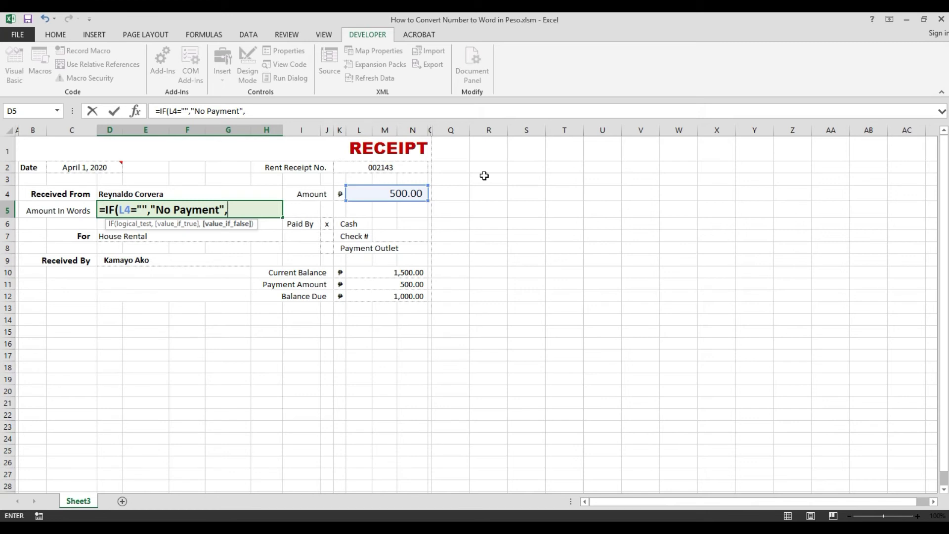
Add (NumberInWords(L4)) as the value-if-false argument of the D5 formula and try to enter it.
type("(nu")
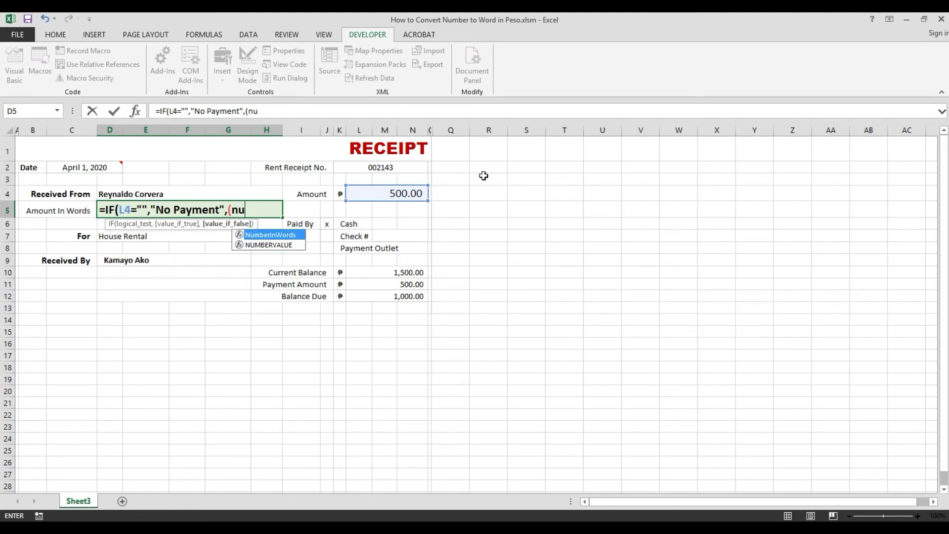
left_click(299, 236)
double_click(298, 236)
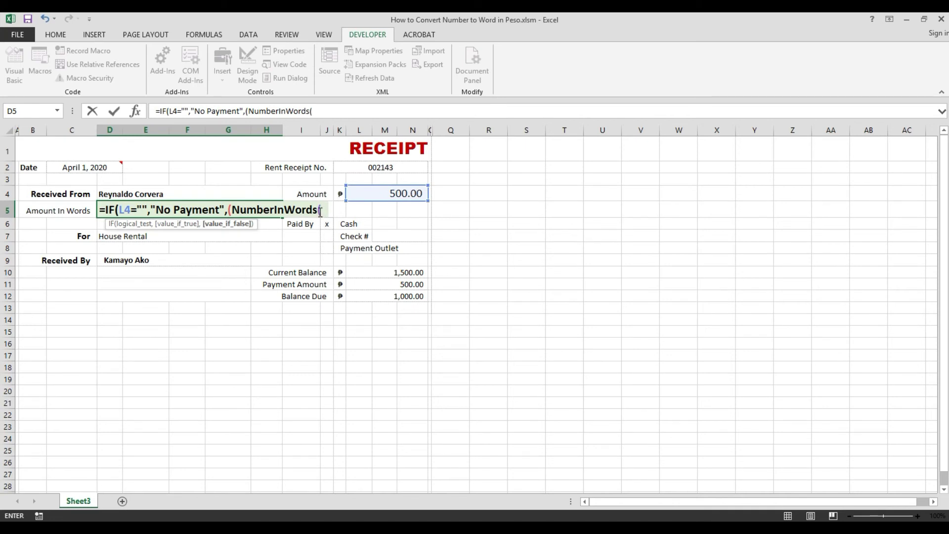
left_click(400, 192)
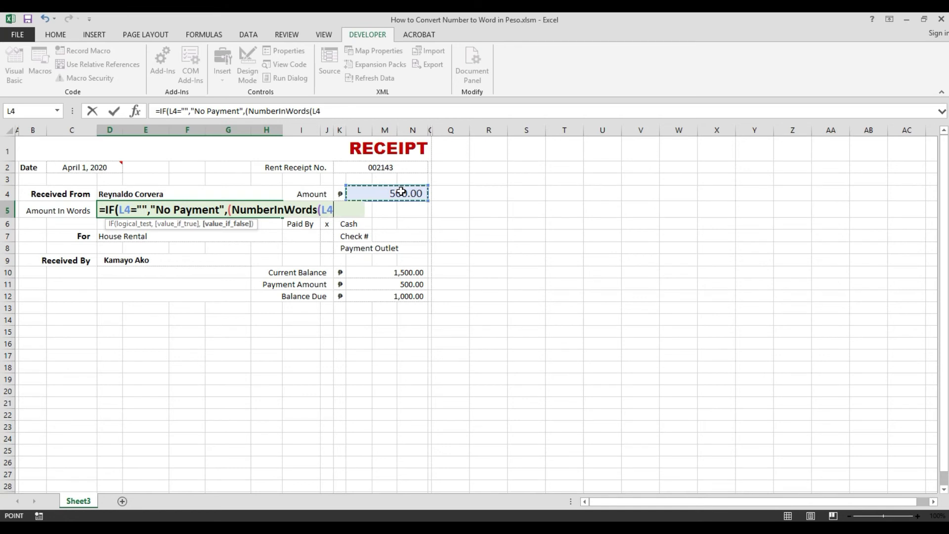
type(")")
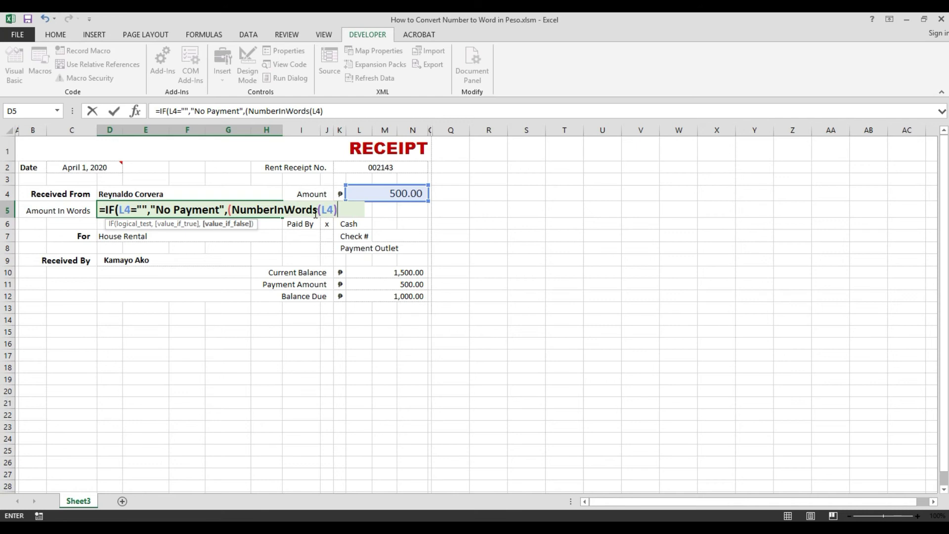
type(")")
key("Return")
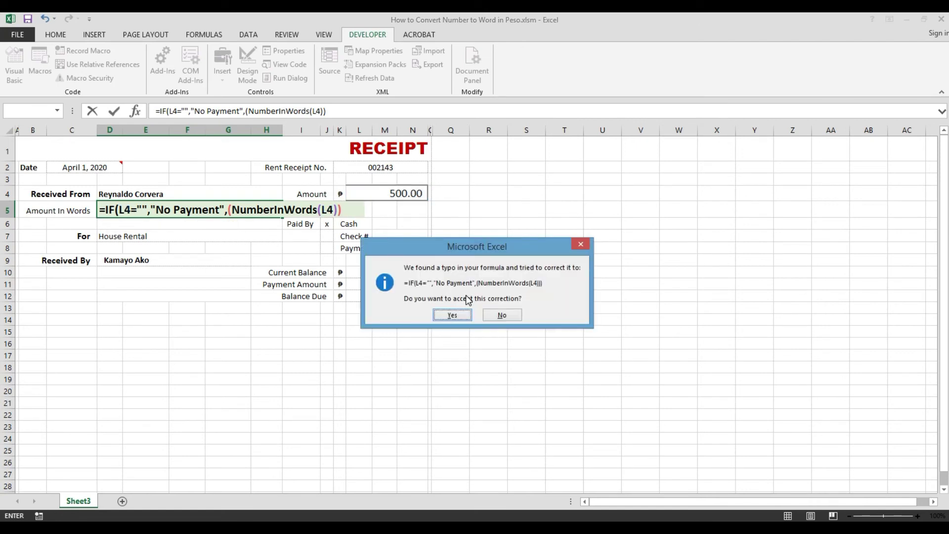
Decline the suggested correction and complete the D5 formula as =IF(L4="","No Payment",(NumberInWords(L4))).
left_click(497, 318)
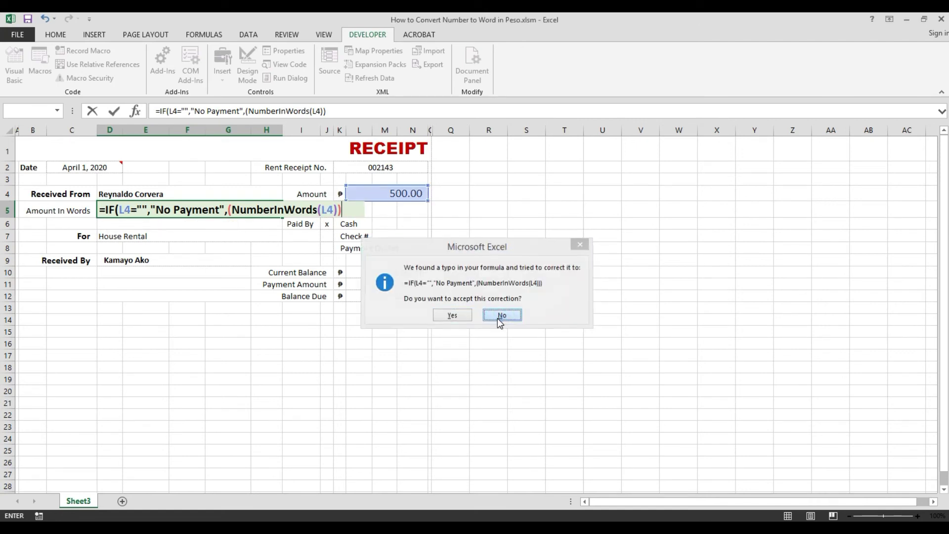
left_click(479, 304)
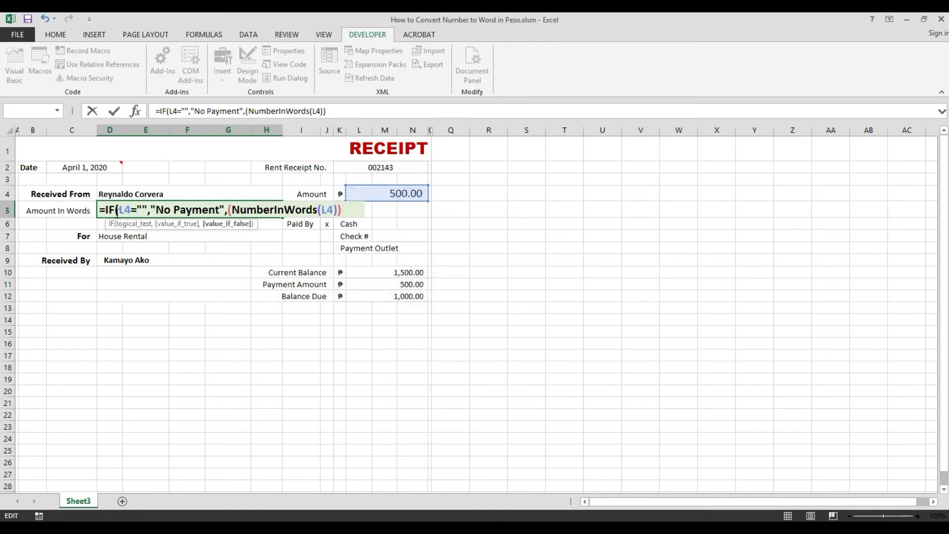
left_click(137, 211)
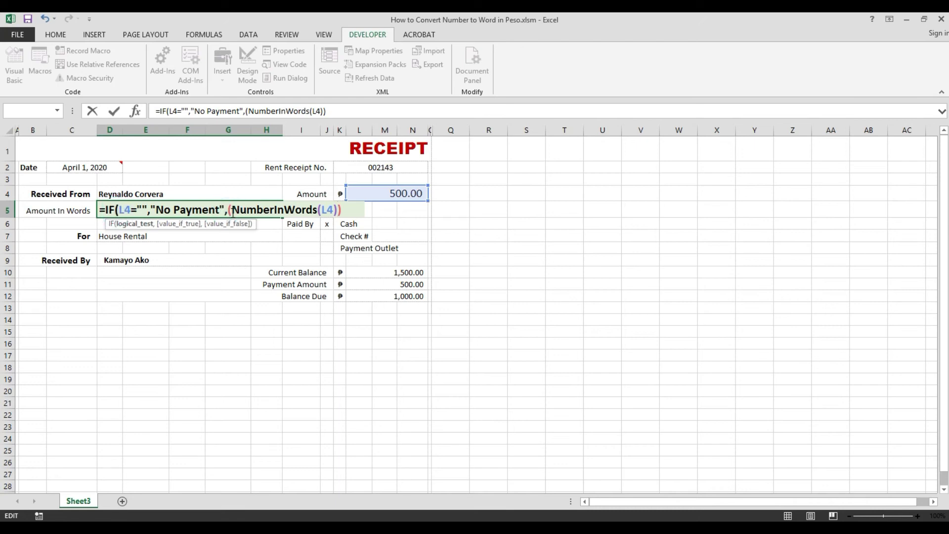
left_click(258, 211)
left_click(317, 213)
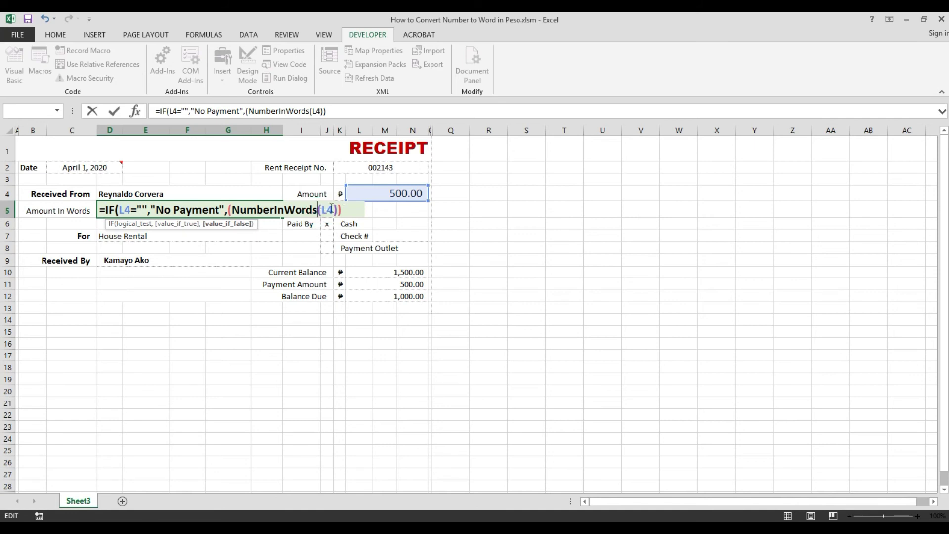
left_click(345, 210)
type(")")
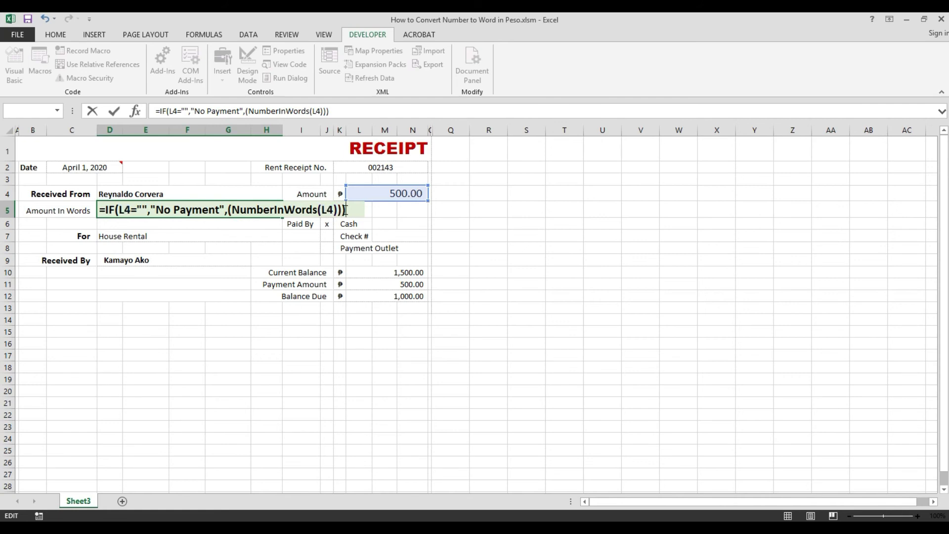
key("Return")
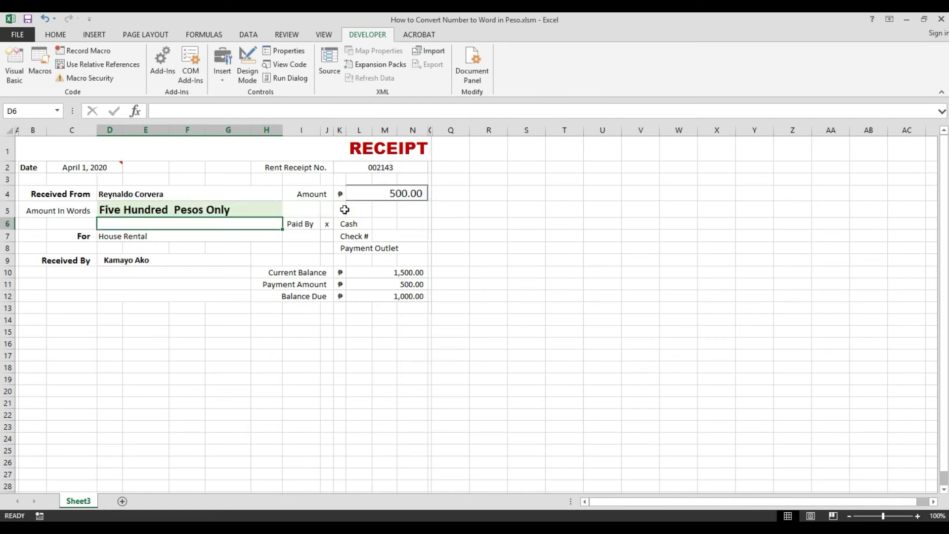
key("Up")
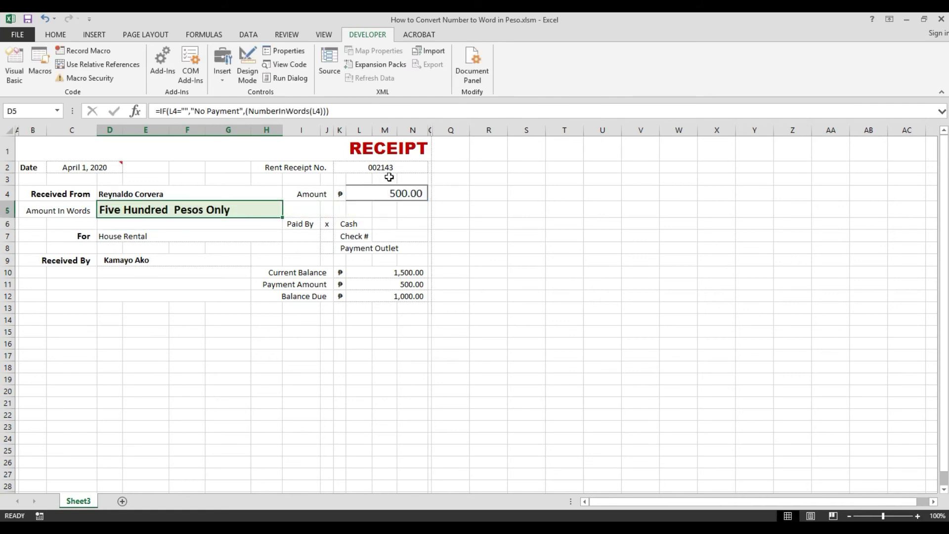
Clear the amount in cell L4 to test the formula in D5 with an empty amount.
left_click(385, 197)
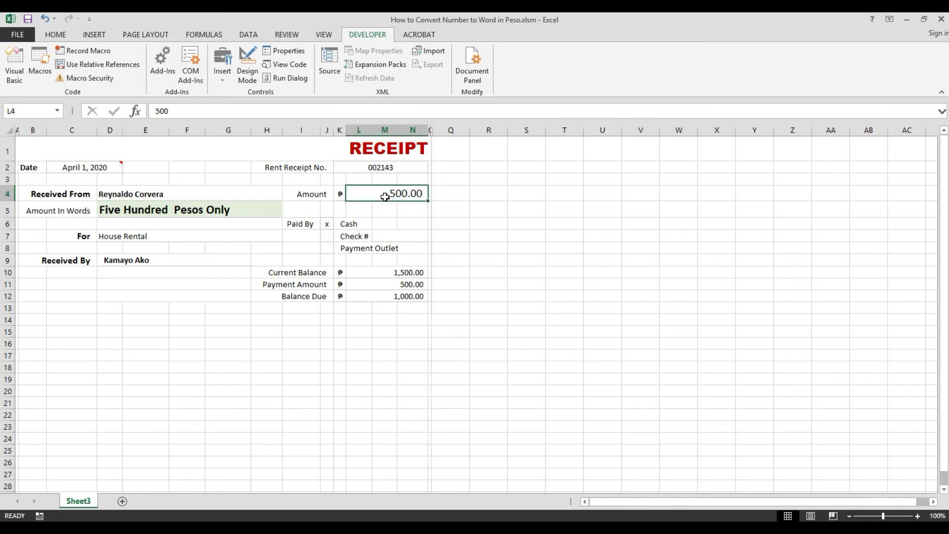
key("Delete")
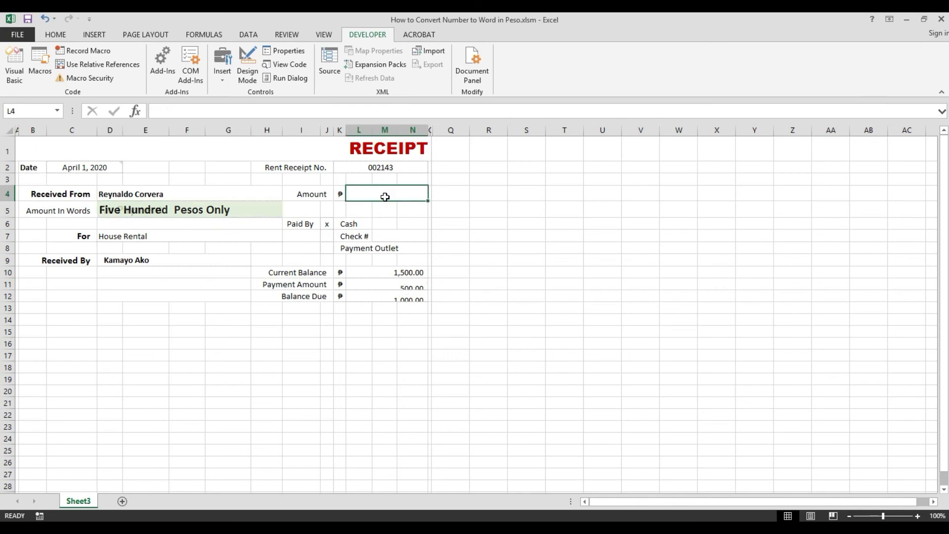
left_click(221, 214)
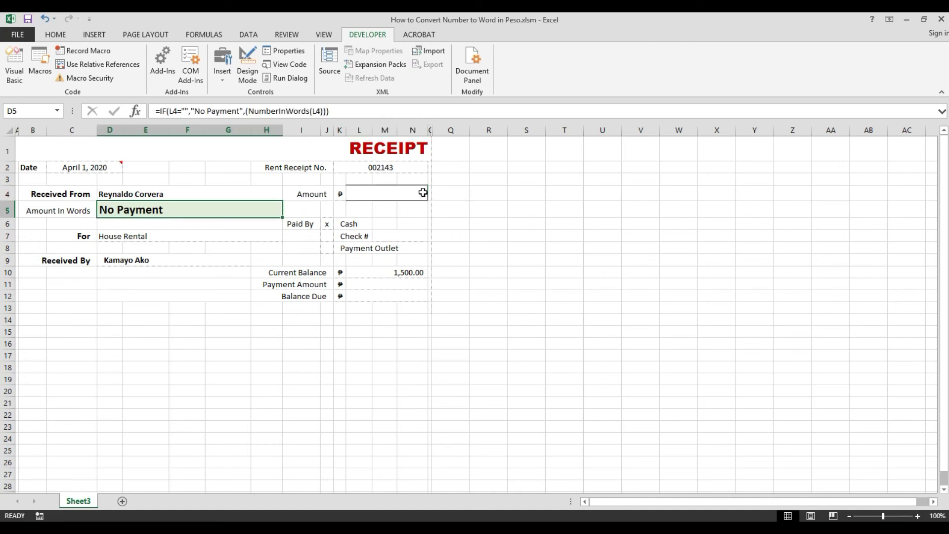
Enter .50 as the receipt amount in cell L4 to test a cents-only value.
left_click(399, 192)
type(".50")
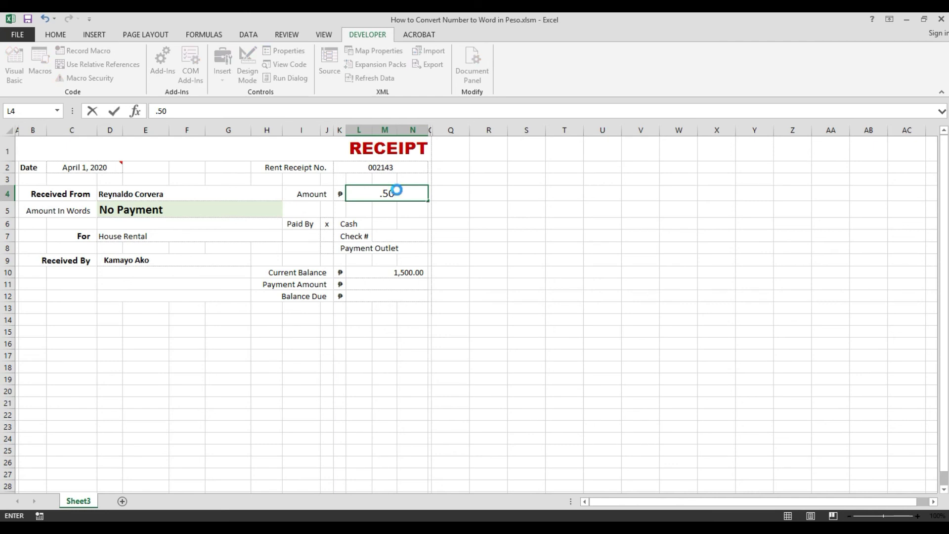
key("Return")
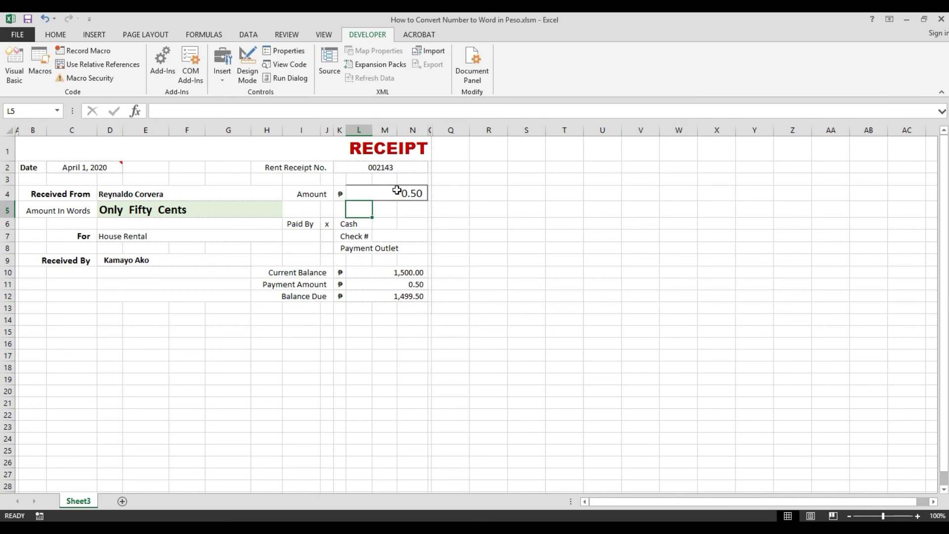
Change the receipt amount in cell L4 to 150.5 to test pesos combined with cents.
left_click(397, 191)
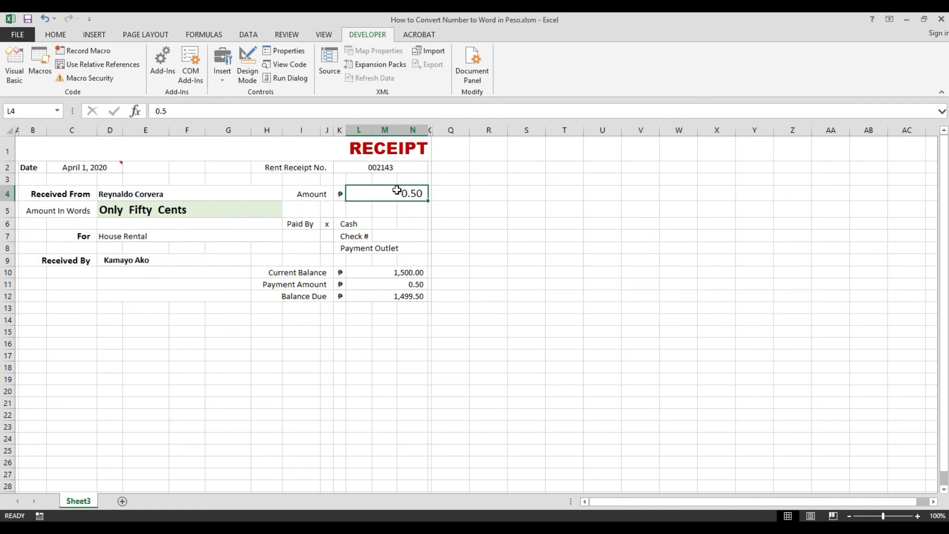
double_click(397, 191)
type("150")
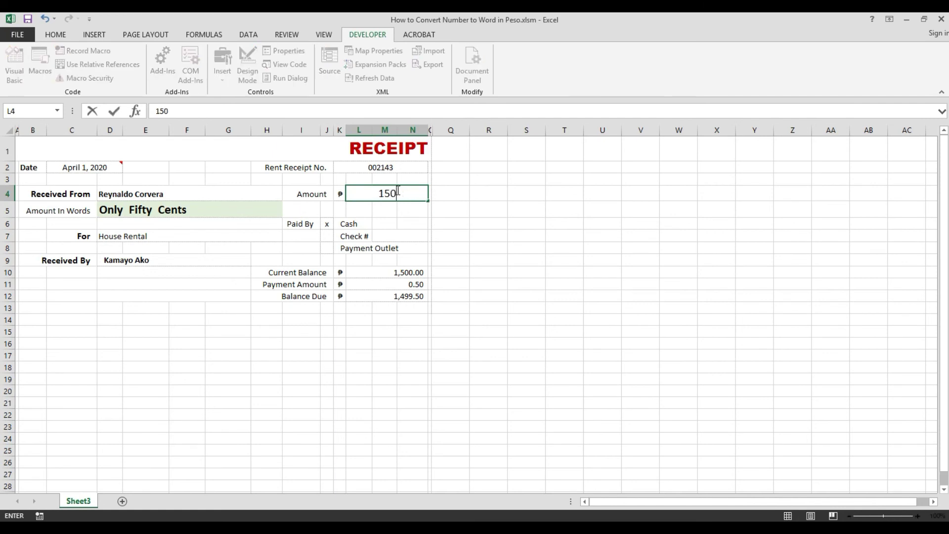
type(".5")
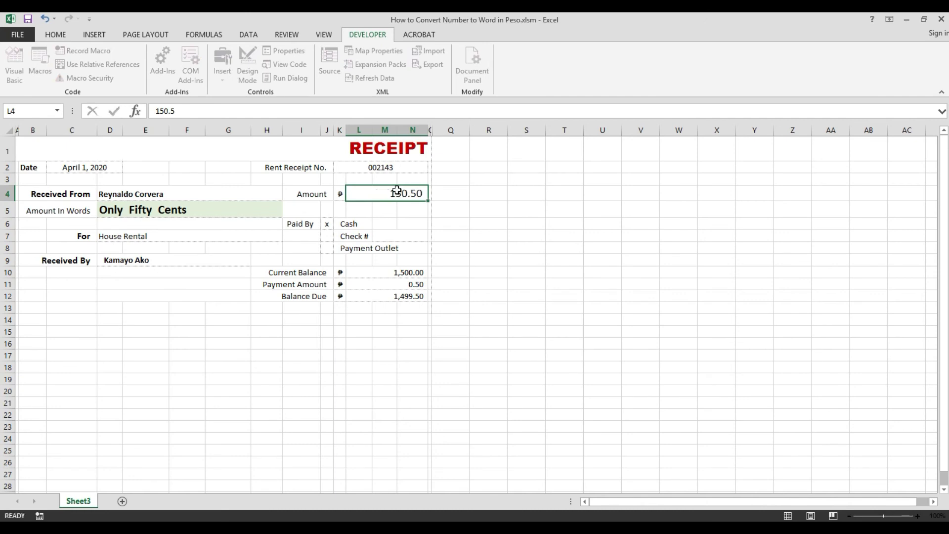
key("Return")
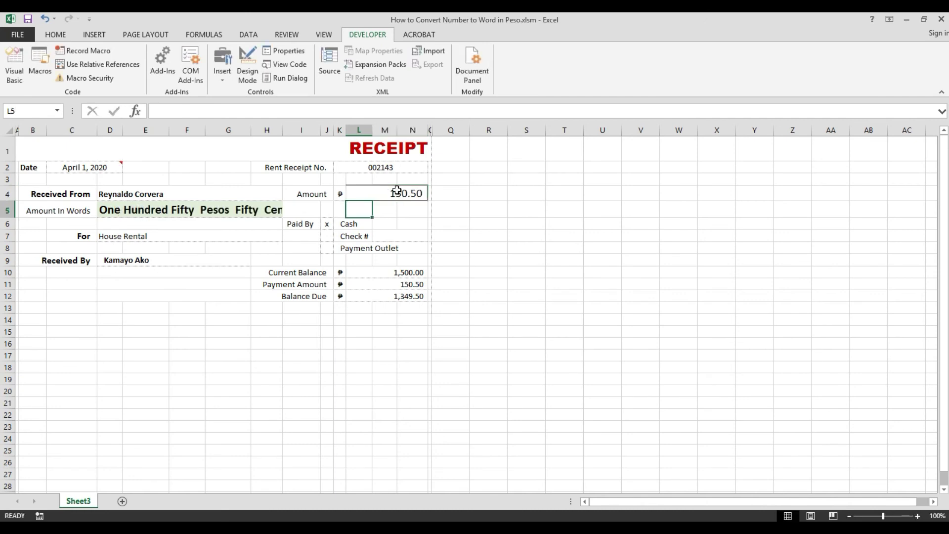
Set the font size of the Amount In Words cell D5 to 12 so the full text fits.
left_click(175, 209)
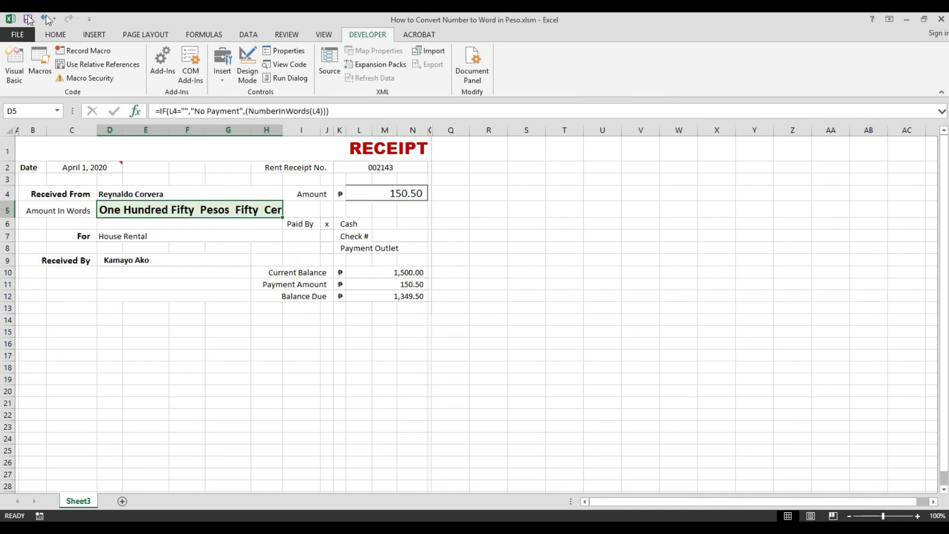
left_click(57, 34)
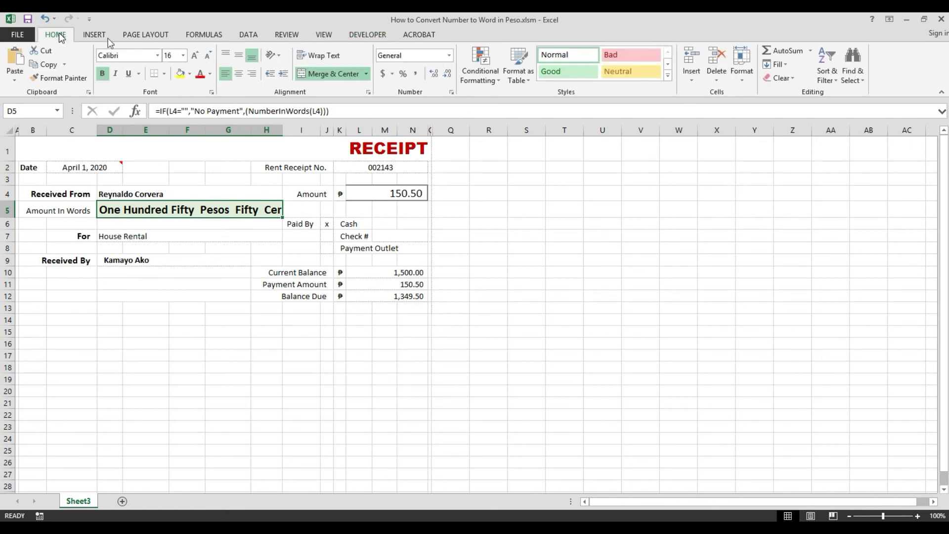
left_click(183, 56)
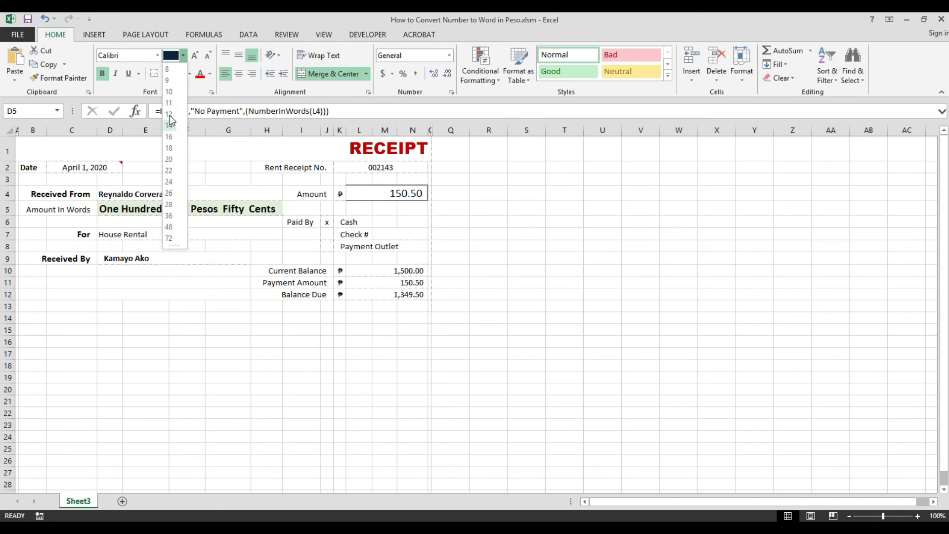
left_click(170, 115)
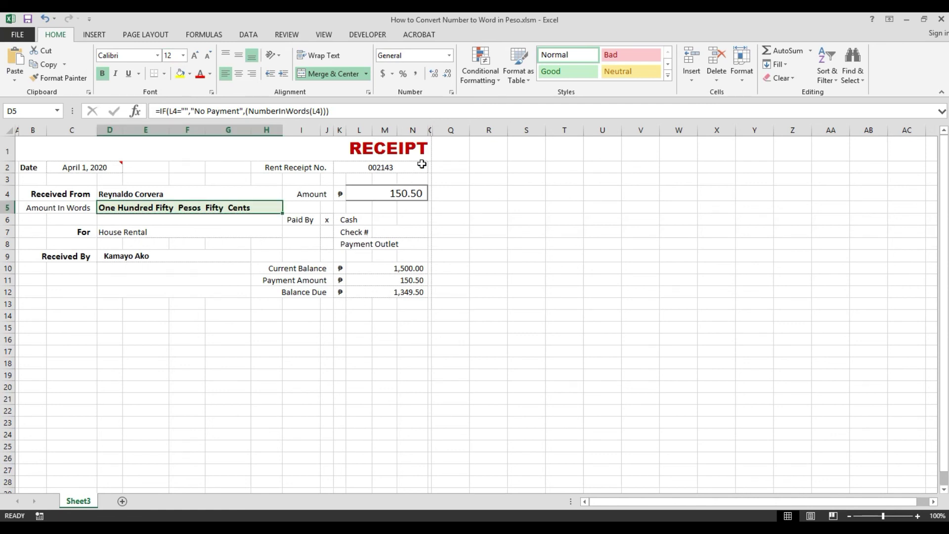
Change the receipt amount in cell L4 to 500 to test a whole-peso value.
left_click(410, 188)
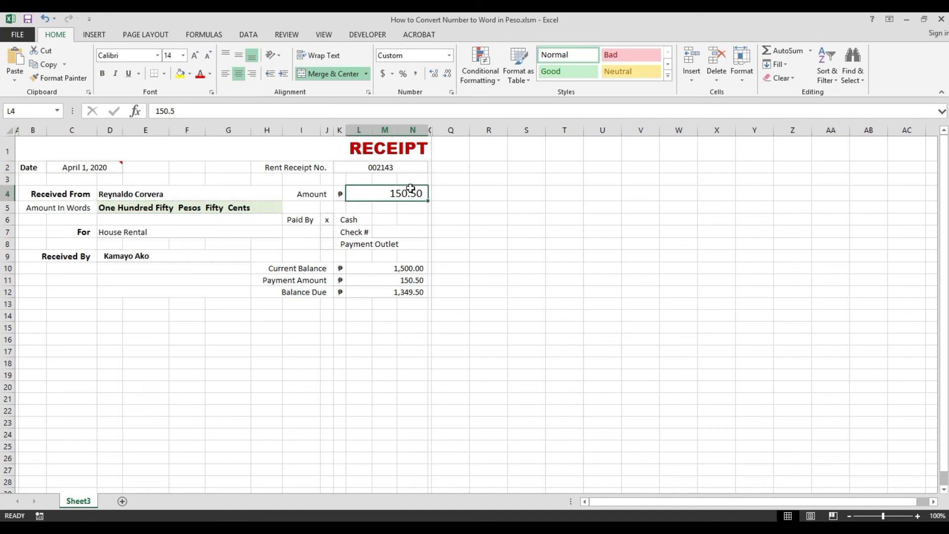
double_click(411, 189)
type("5")
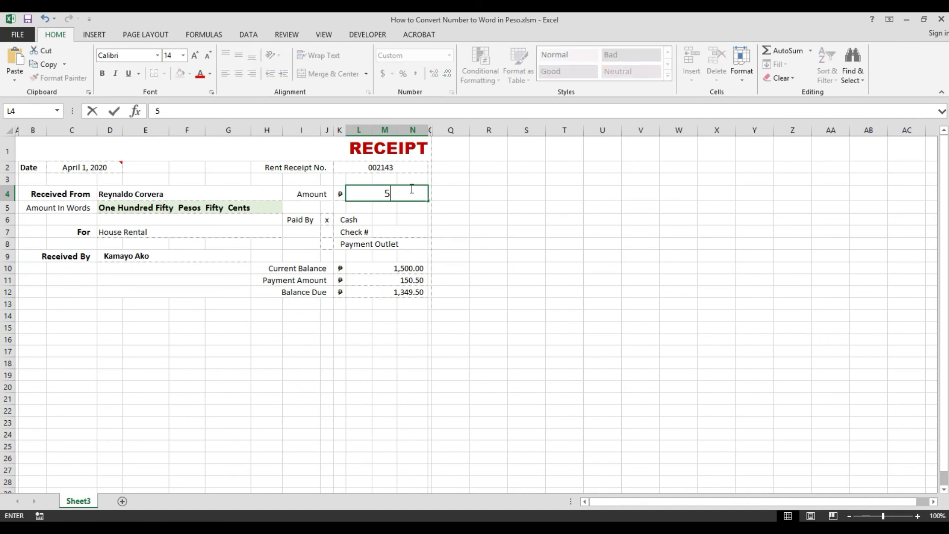
type("00")
key("ctrl+Return")
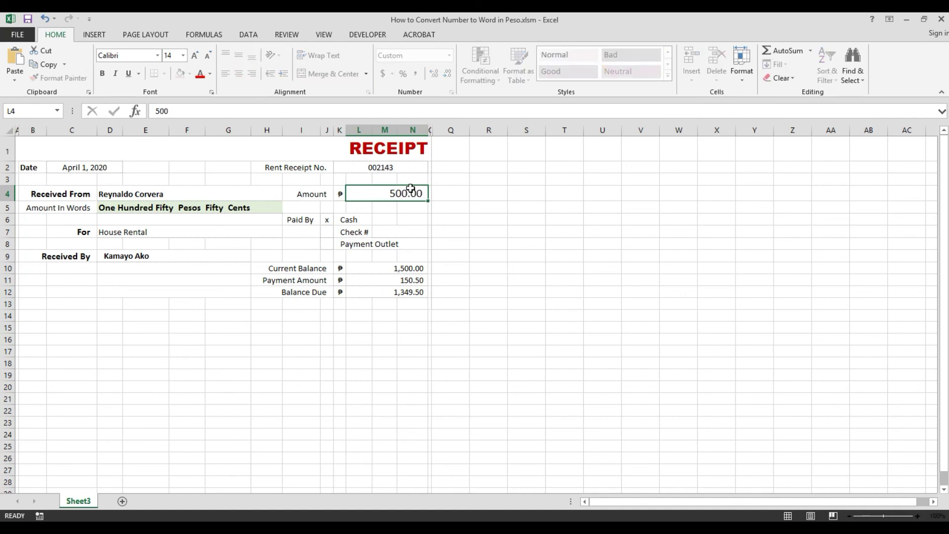
key("Return")
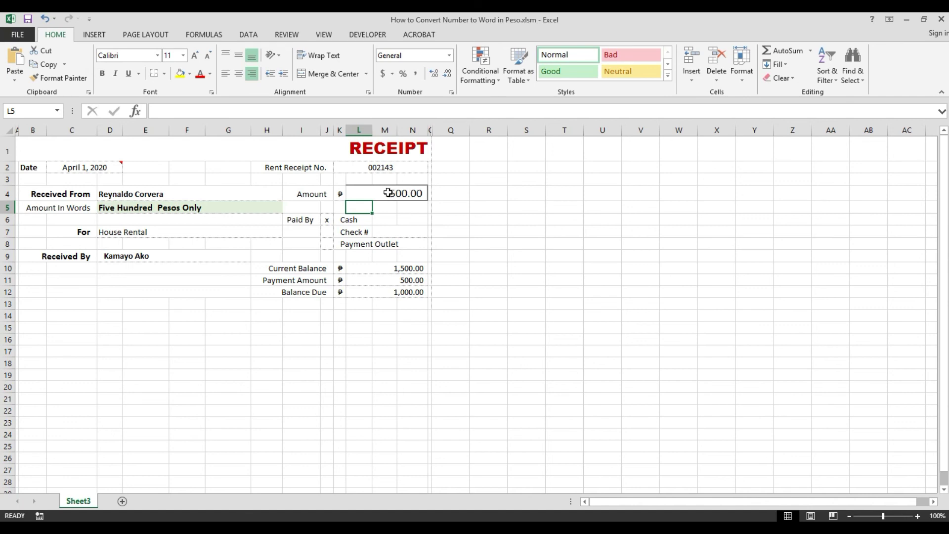
left_click(189, 309)
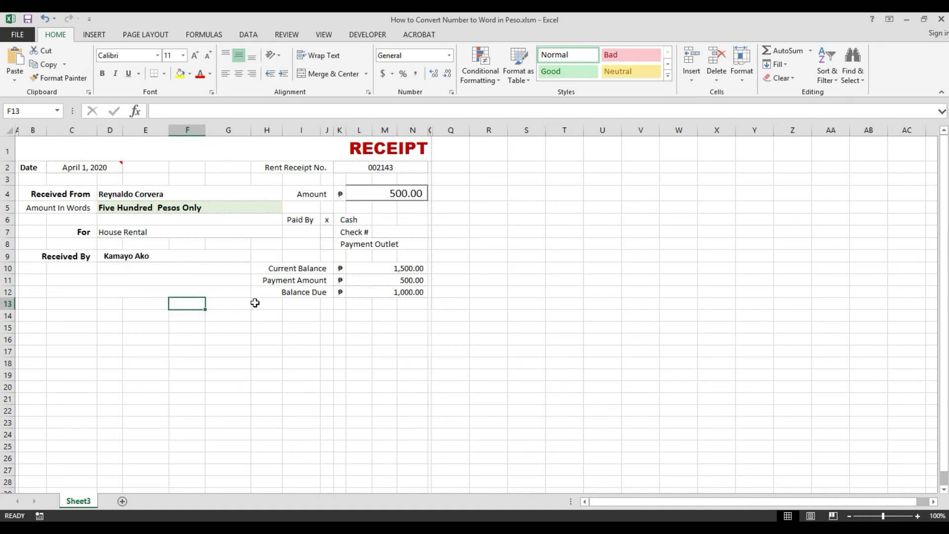
Examine where the NumberInWords code in Module1 uses the Pesos and Cents currency names, then return to the receipt sheet.
left_click(377, 37)
left_click(15, 69)
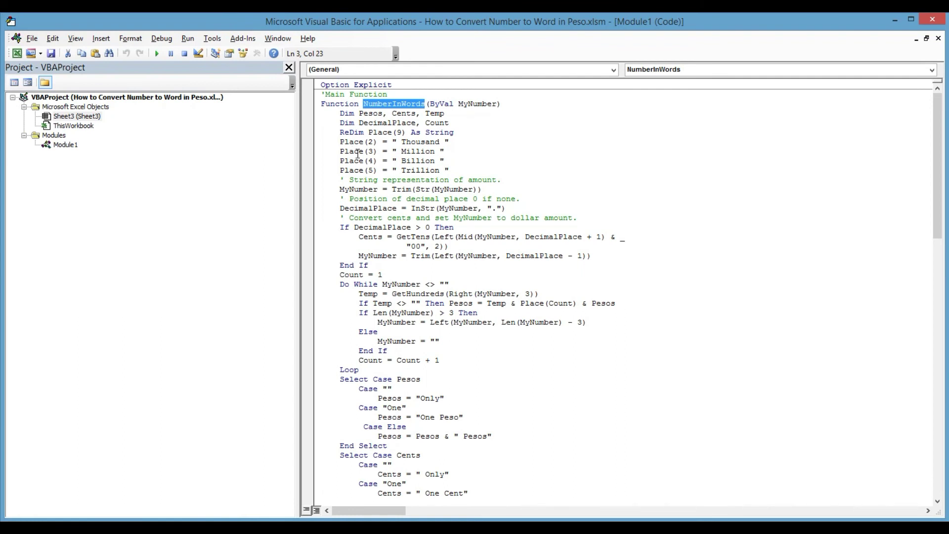
double_click(362, 113)
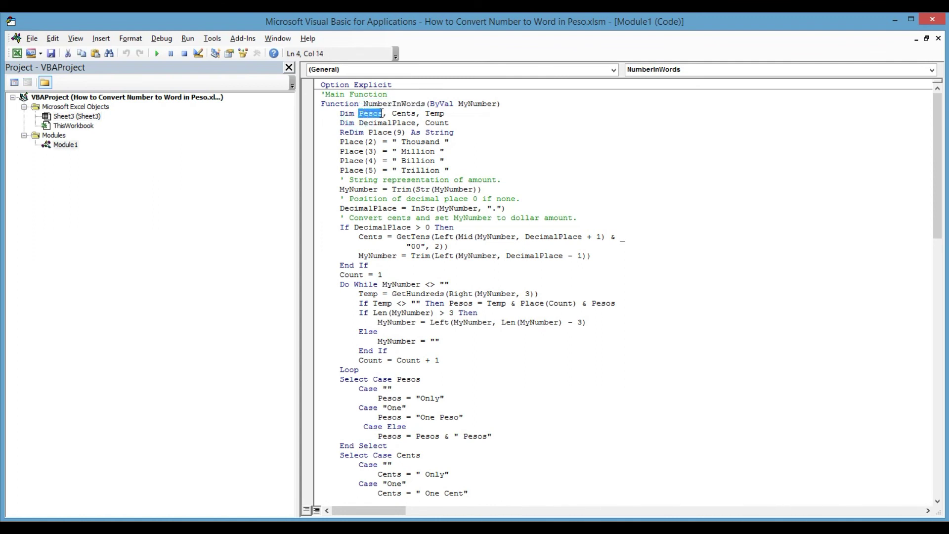
left_click_drag(392, 114, 413, 113)
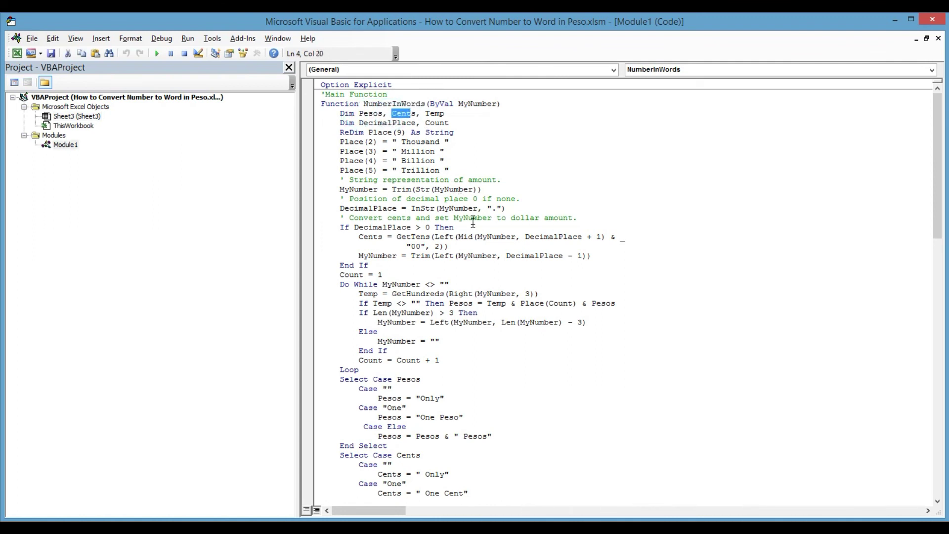
scroll(458, 261, "down", 1)
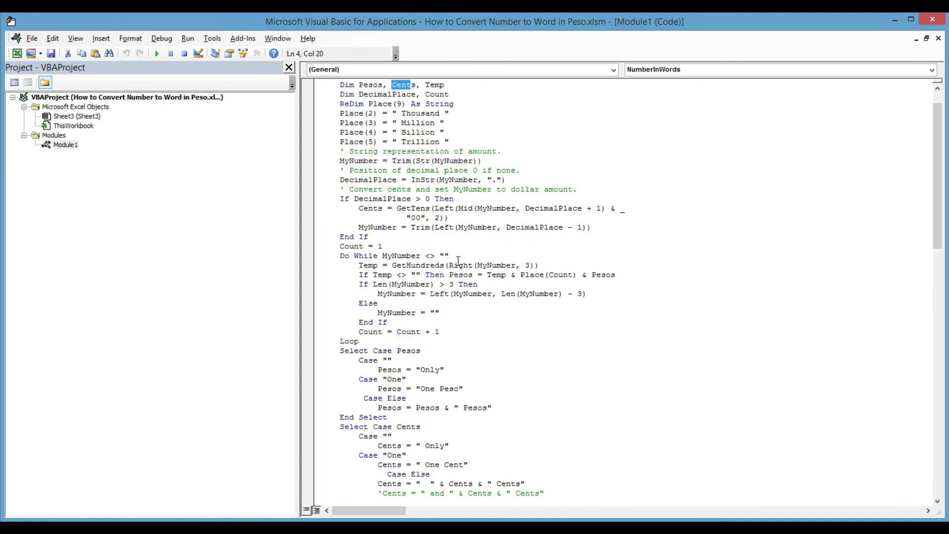
left_click_drag(453, 273, 472, 275)
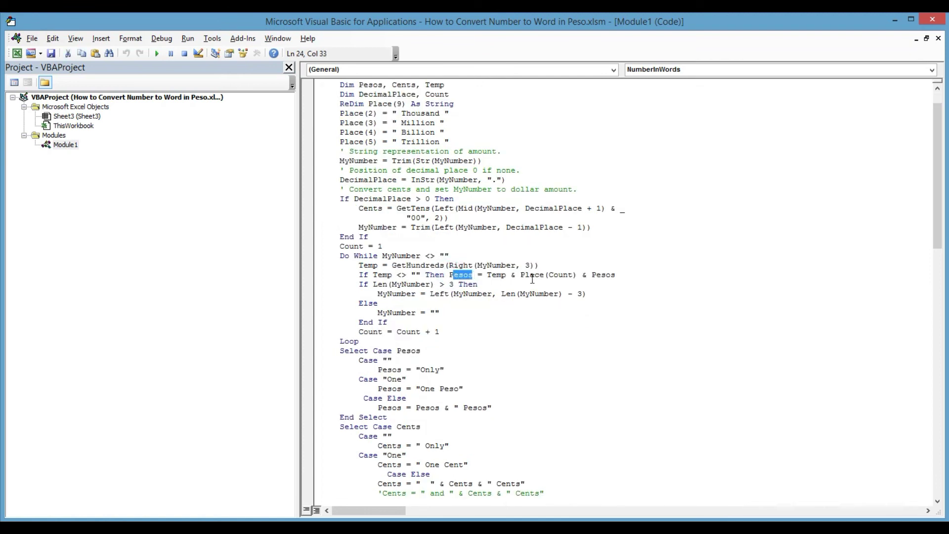
left_click(586, 275)
key("shift+Home")
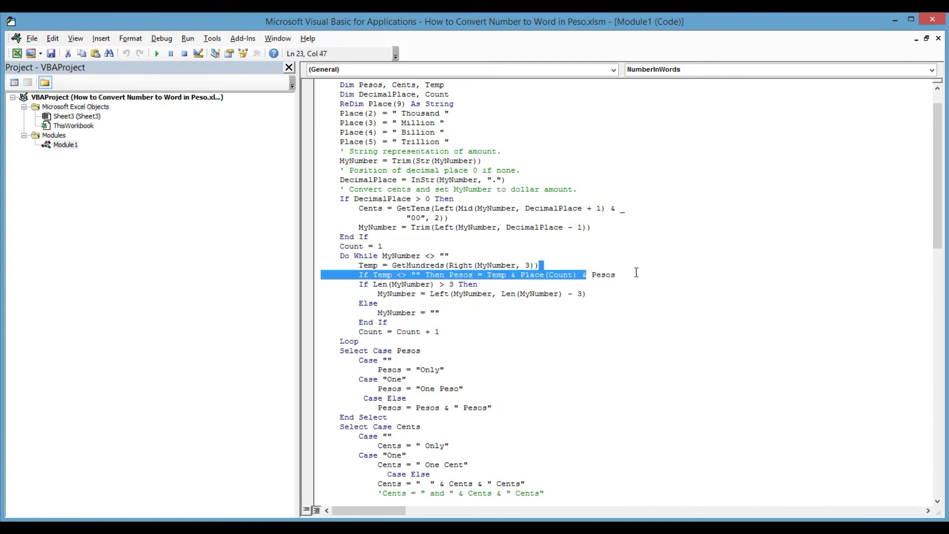
key("shift+End")
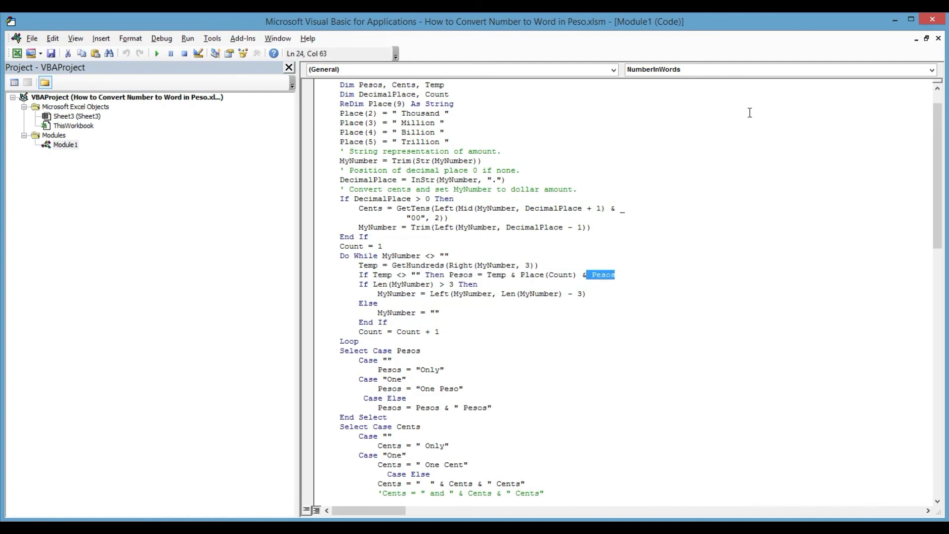
scroll(654, 134, "down", 2)
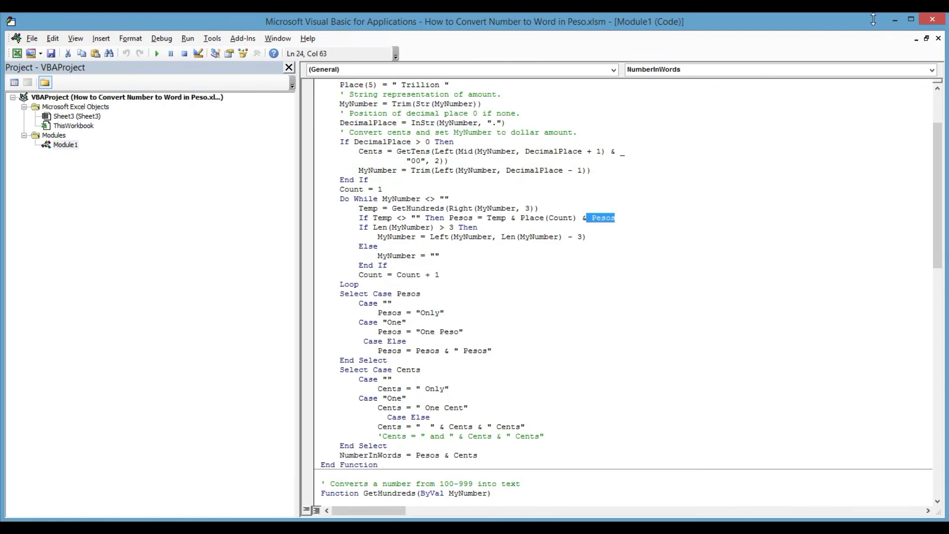
left_click(938, 20)
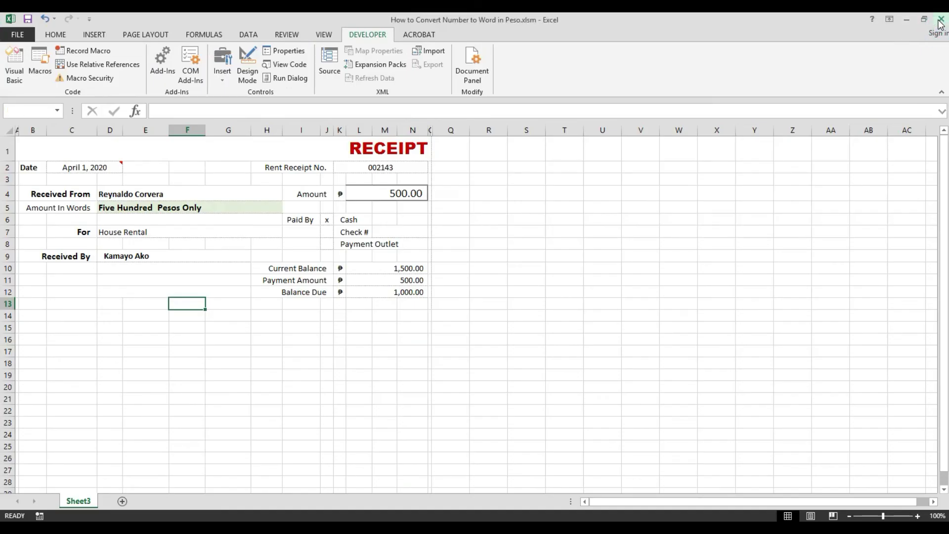
left_click(242, 313)
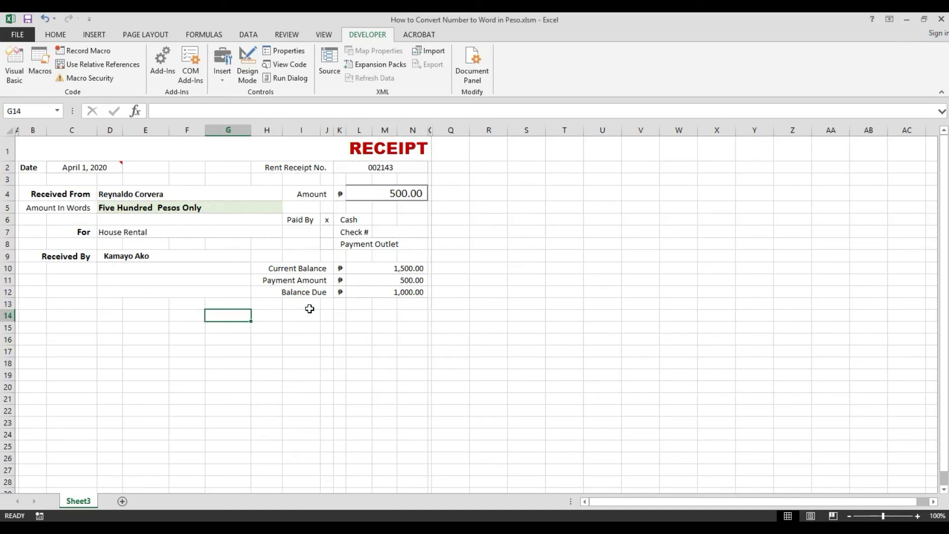